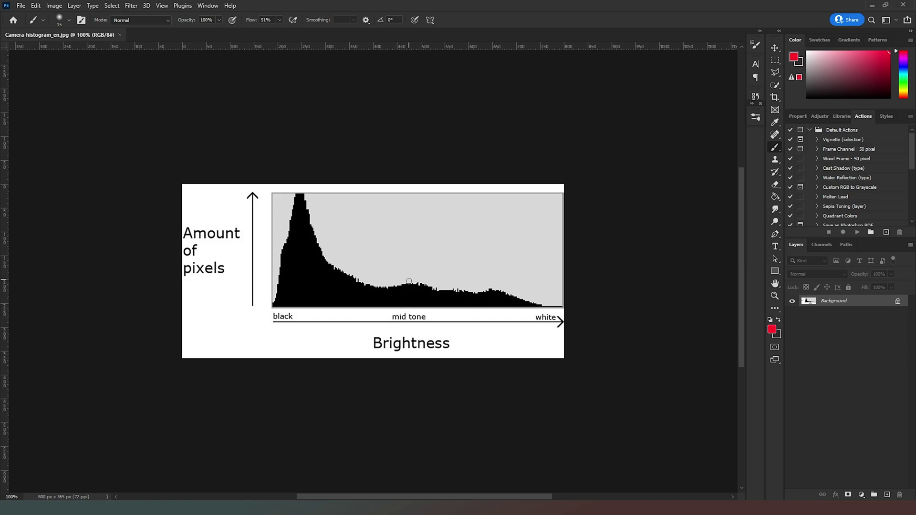
Step: Fill a rectangle over the histogram's midrange with black on a new layer
click(775, 60)
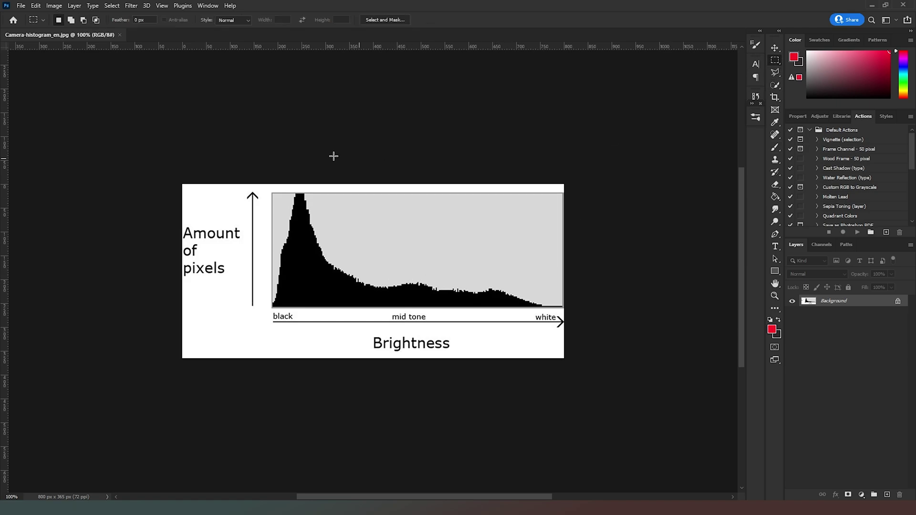
drag(298, 158, 537, 362)
click(887, 495)
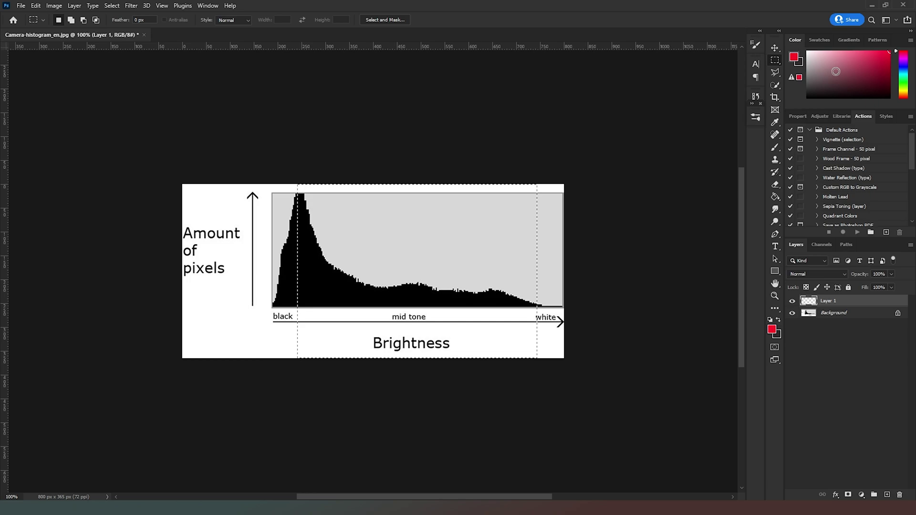
key(d)
key(g)
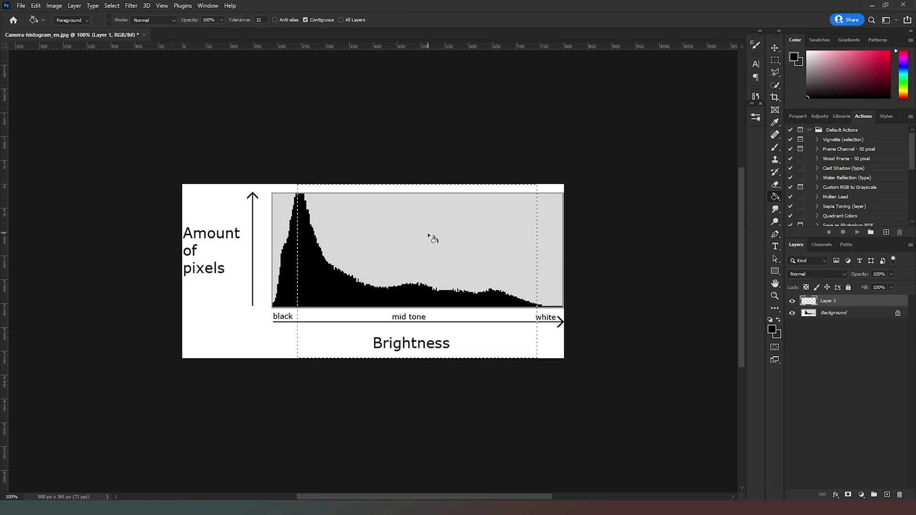
click(429, 235)
Step: Lower that layer's opacity to 24% and deselect
click(891, 274)
drag(893, 285, 858, 286)
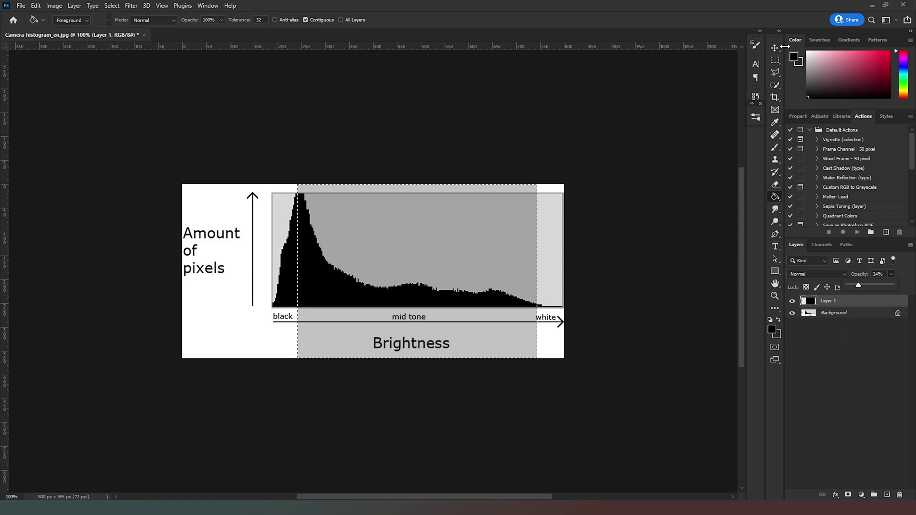
key(ctrl+d)
click(774, 60)
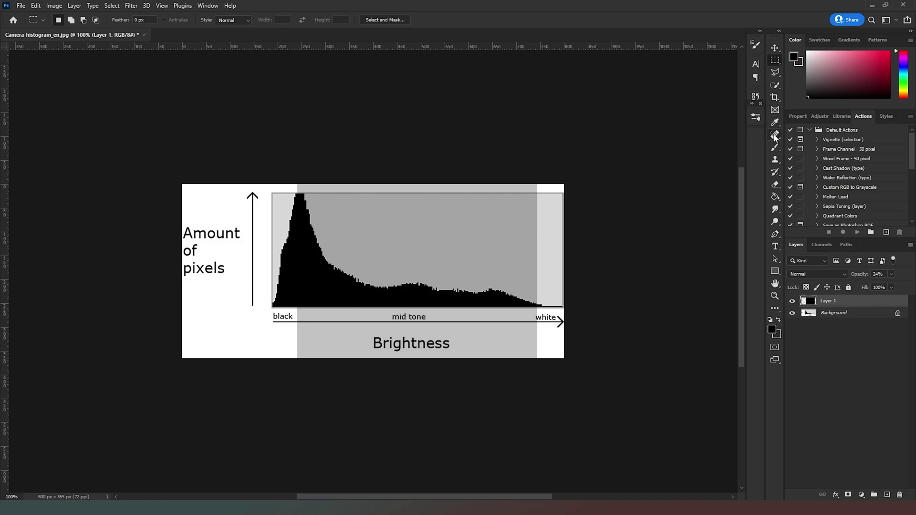
Step: On a new layer, brush red arrows toward the white end and dark peak, plus a top mark
click(774, 152)
click(889, 51)
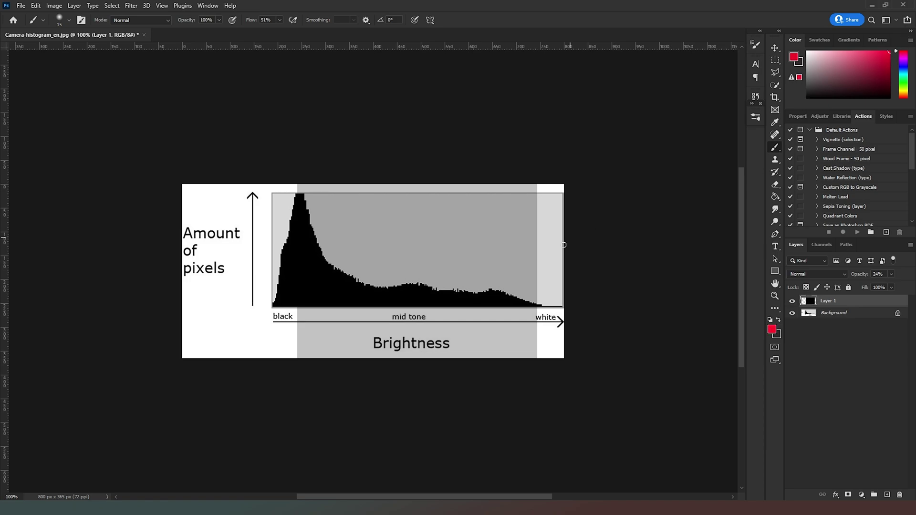
click(886, 496)
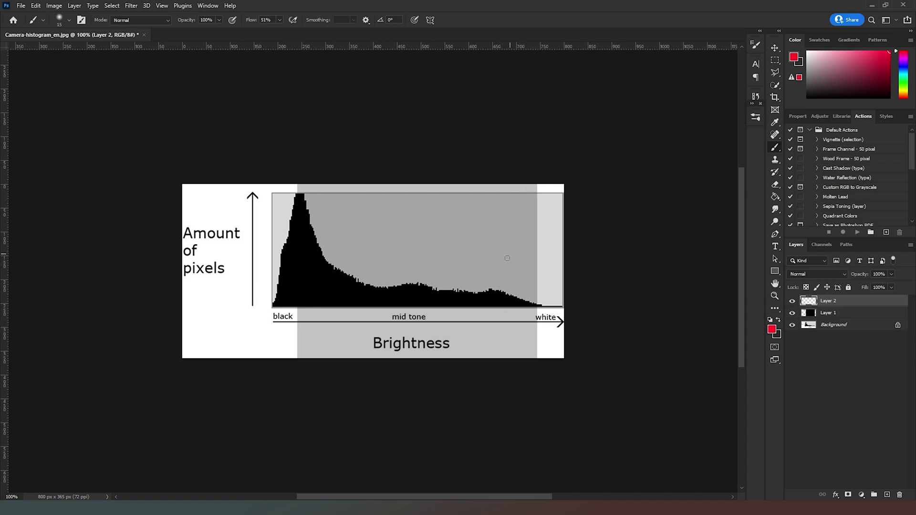
mouse_move(498, 261)
mouse_down()
mouse_move(531, 260)
mouse_move(516, 251)
mouse_move(536, 263)
mouse_move(516, 277)
mouse_up()
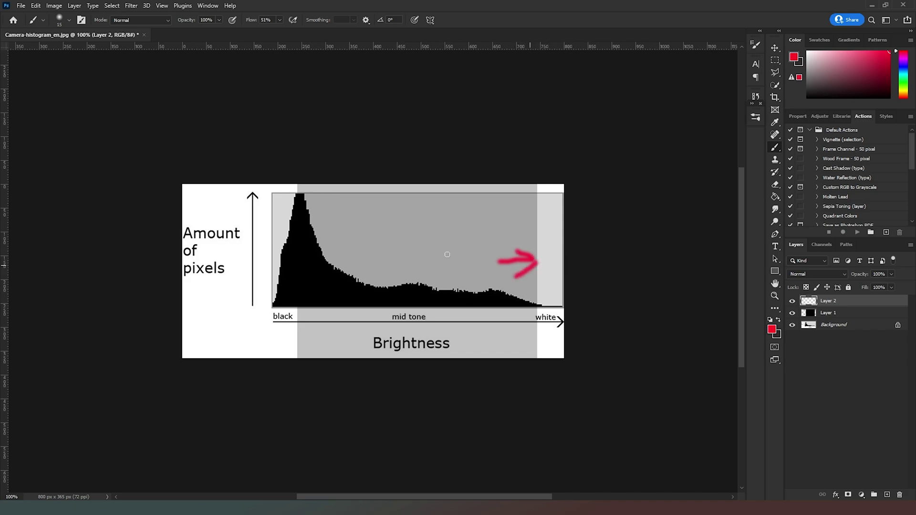
mouse_move(317, 264)
mouse_down()
mouse_move(332, 265)
mouse_move(289, 278)
mouse_move(339, 281)
mouse_up()
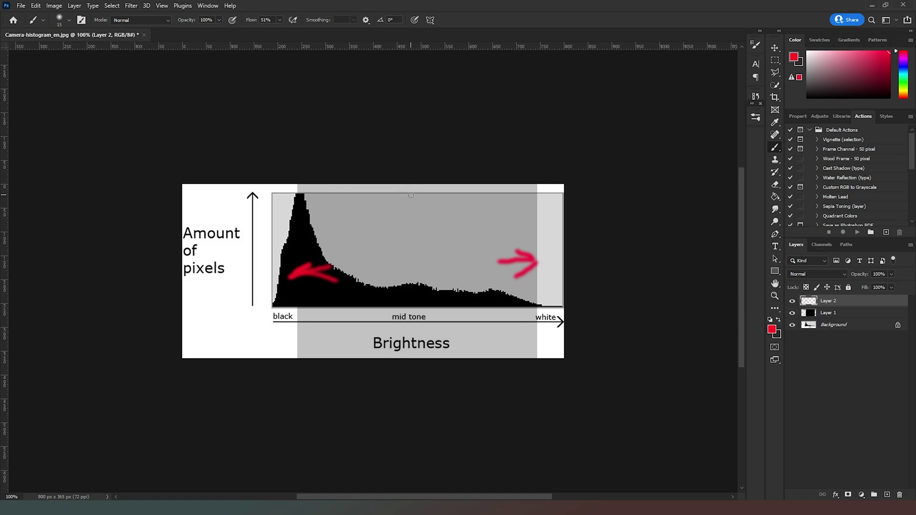
drag(410, 194, 409, 203)
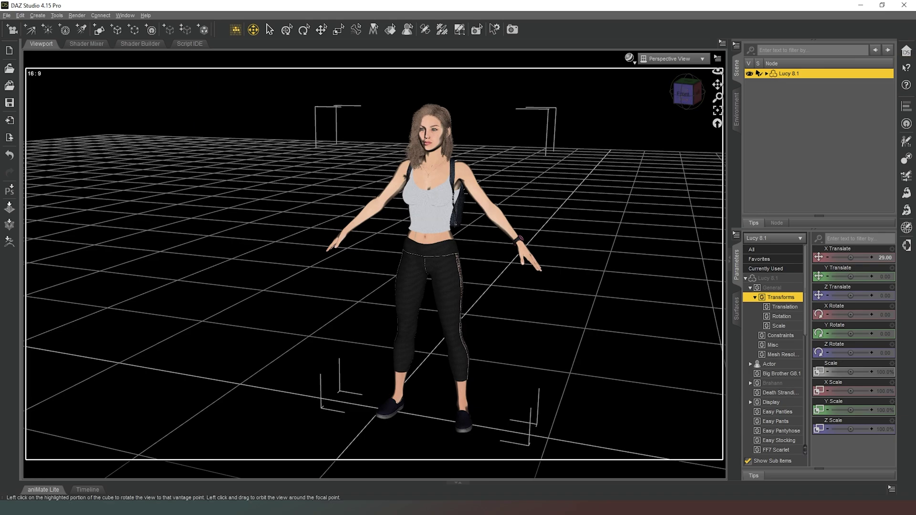
Step: Add a sphere primitive (1 m diameter, 12 segments, 24 sides) at the origin
mouse_move(687, 93)
mouse_down()
mouse_move(670, 98)
mouse_move(687, 93)
mouse_up()
scroll(545, 170, up, 5)
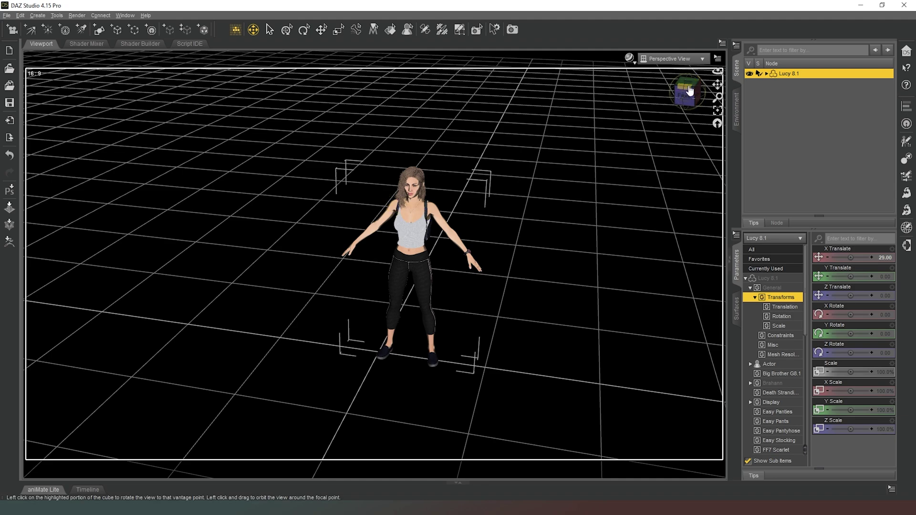
click(99, 30)
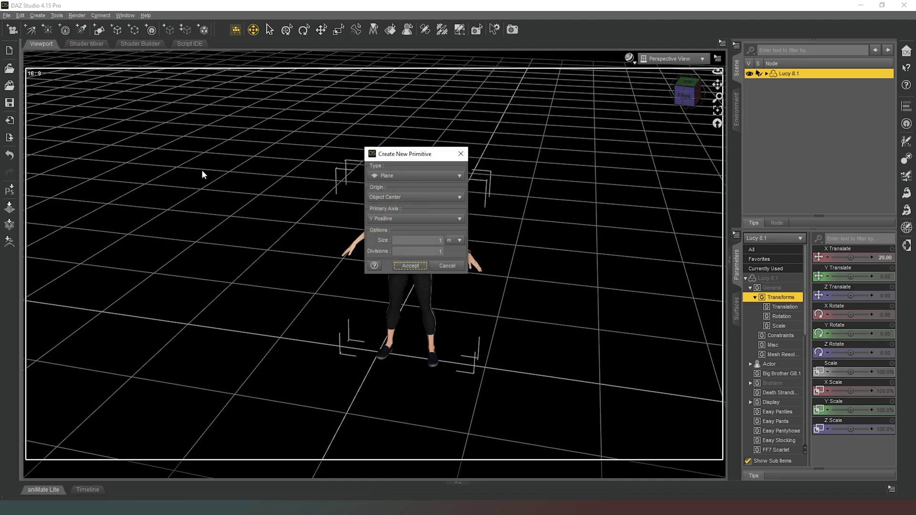
click(439, 177)
click(406, 160)
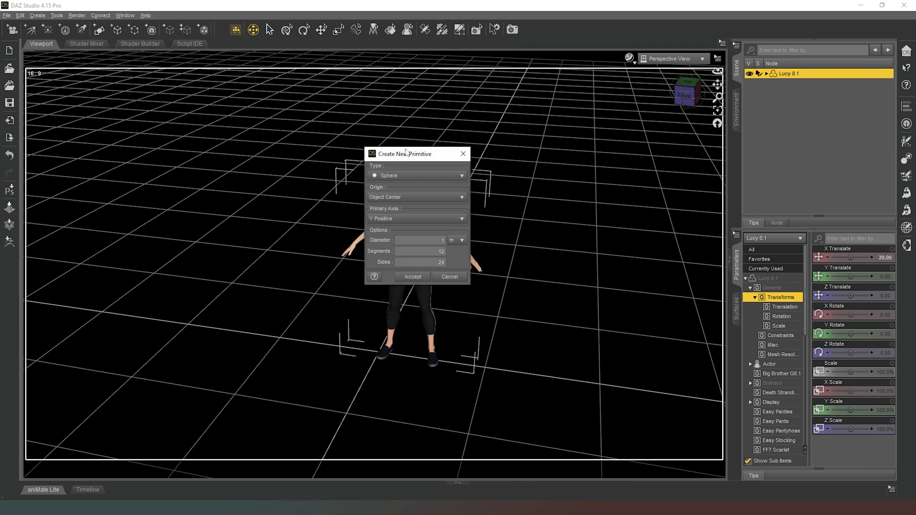
click(427, 278)
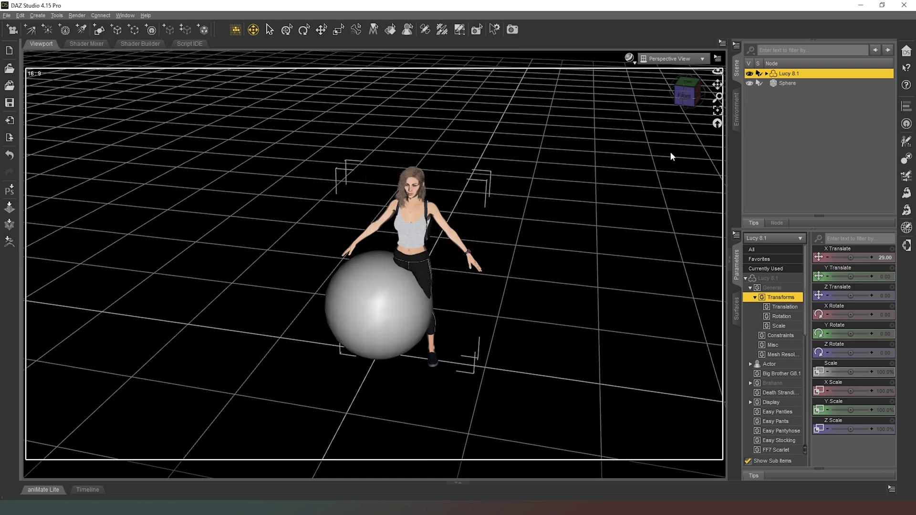
Step: Set Lucy 8.1's X Translate and Z Translate to 0 so she stands at the origin
click(322, 29)
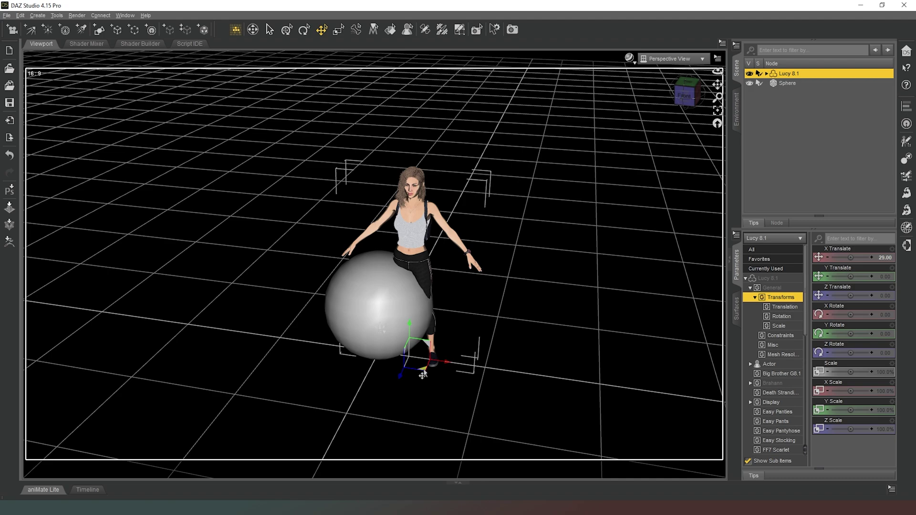
drag(415, 222, 433, 297)
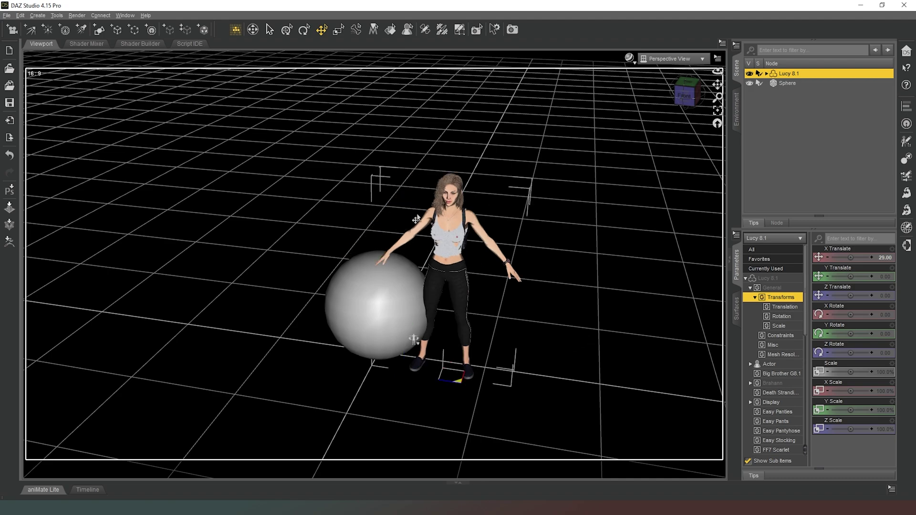
click(885, 258)
text(0)
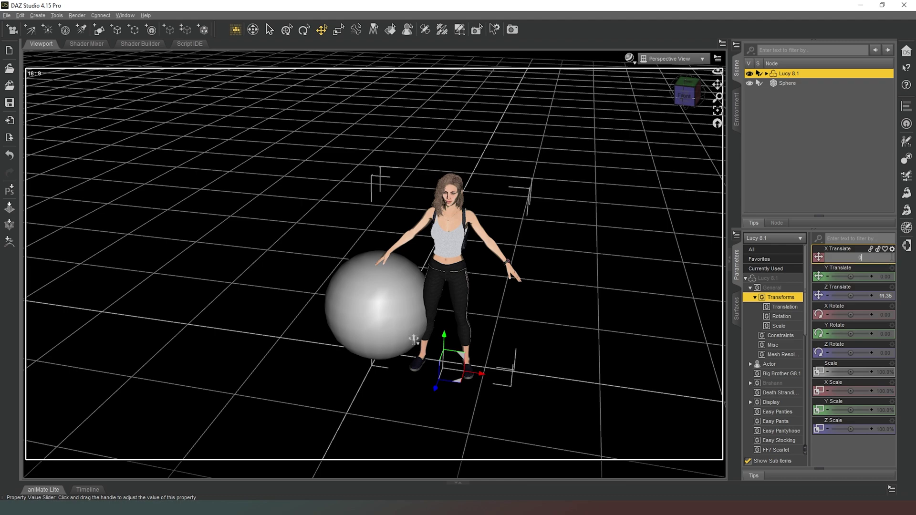
click(889, 296)
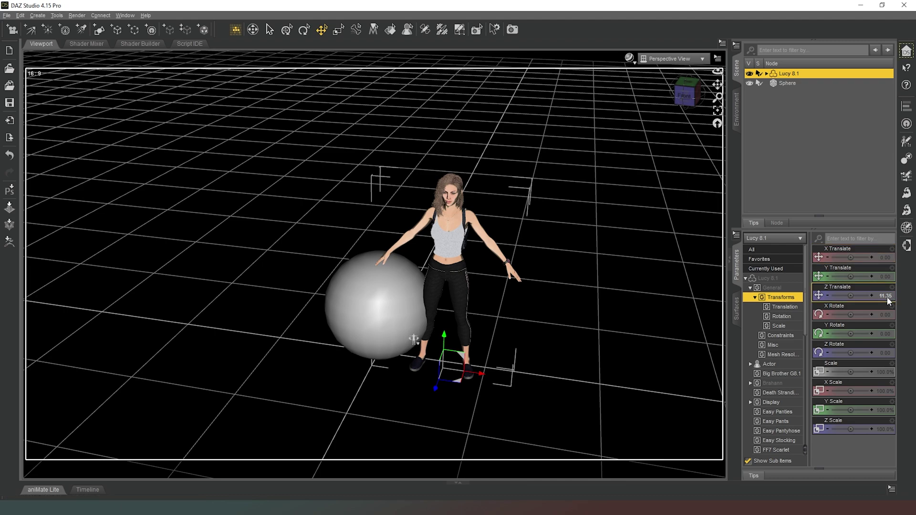
text(0)
key(Return)
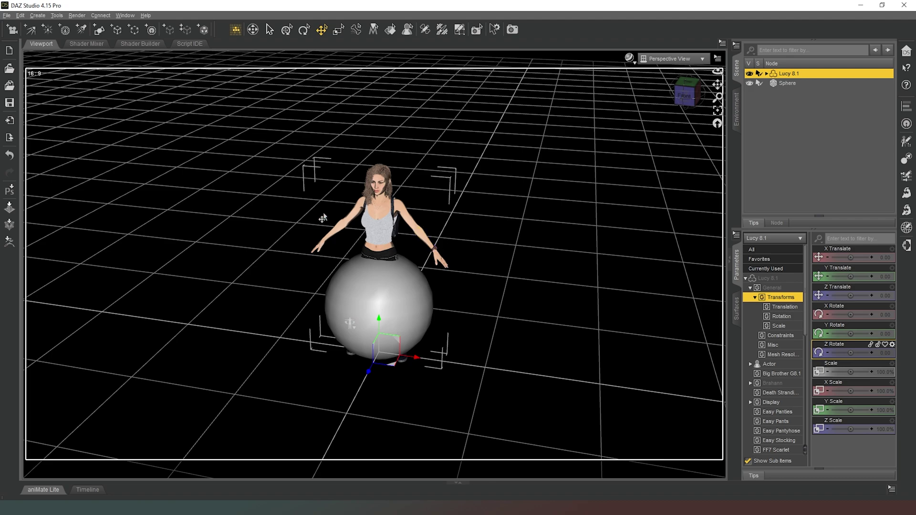
Step: Select the sphere and shrink its scale to 10%
click(799, 86)
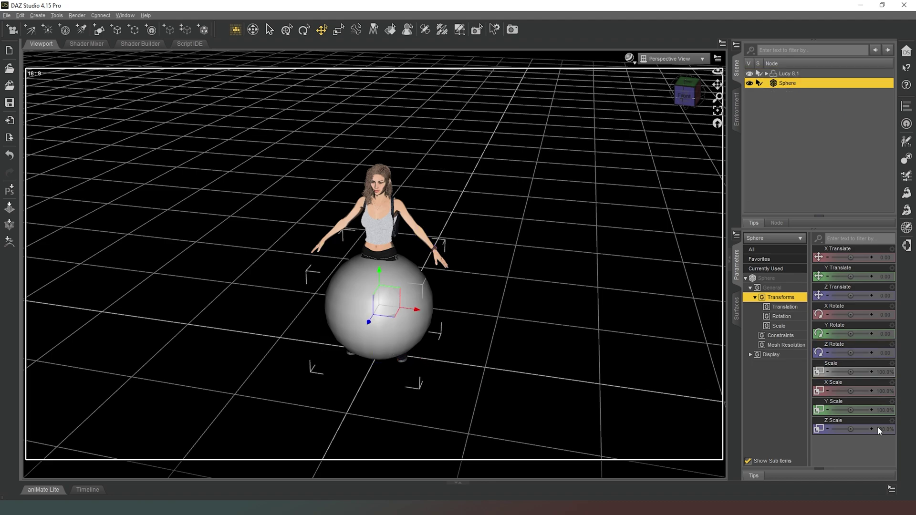
click(885, 373)
text(1)
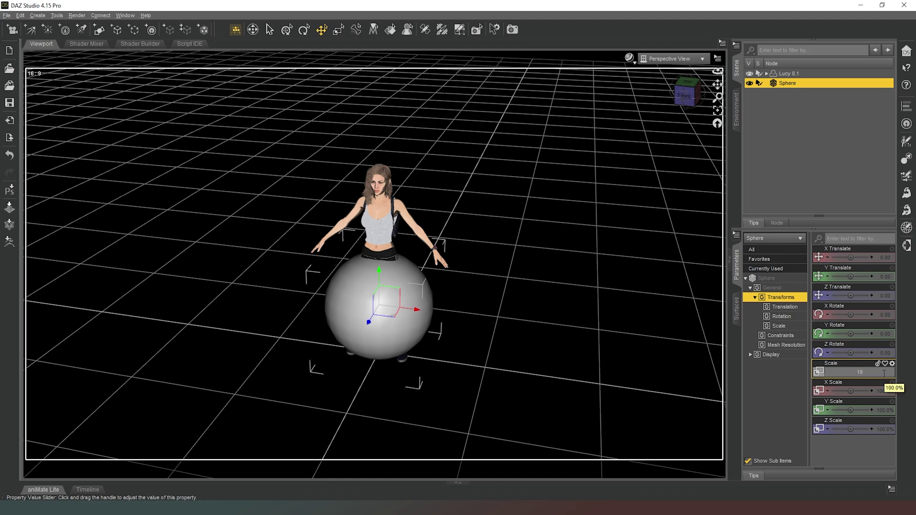
text(0)
key(Return)
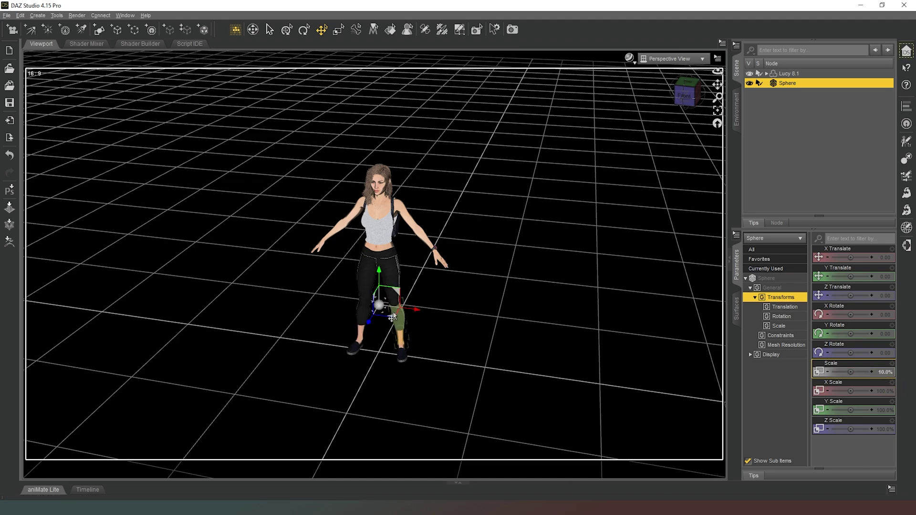
Step: Move the sphere beside and behind Lucy to X 76.49, Y 122.11, Z -143.99
drag(391, 324, 499, 258)
drag(689, 110, 679, 125)
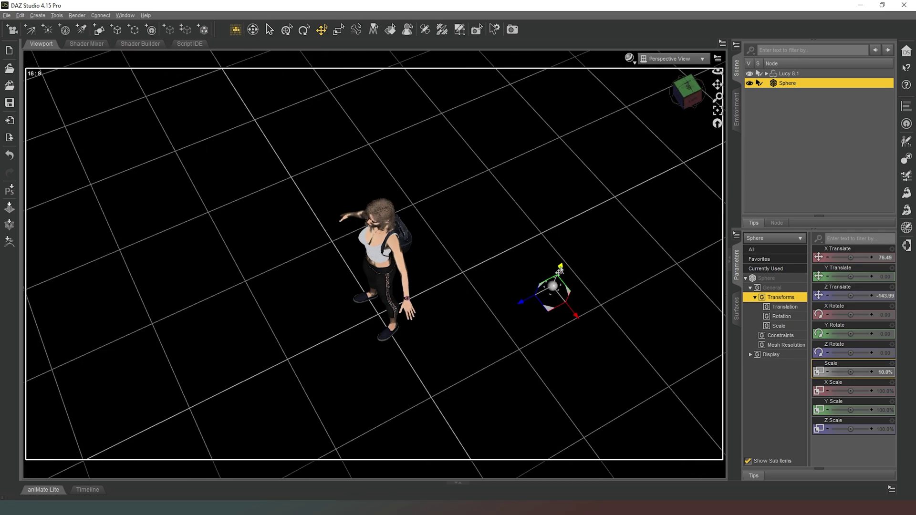
click(562, 236)
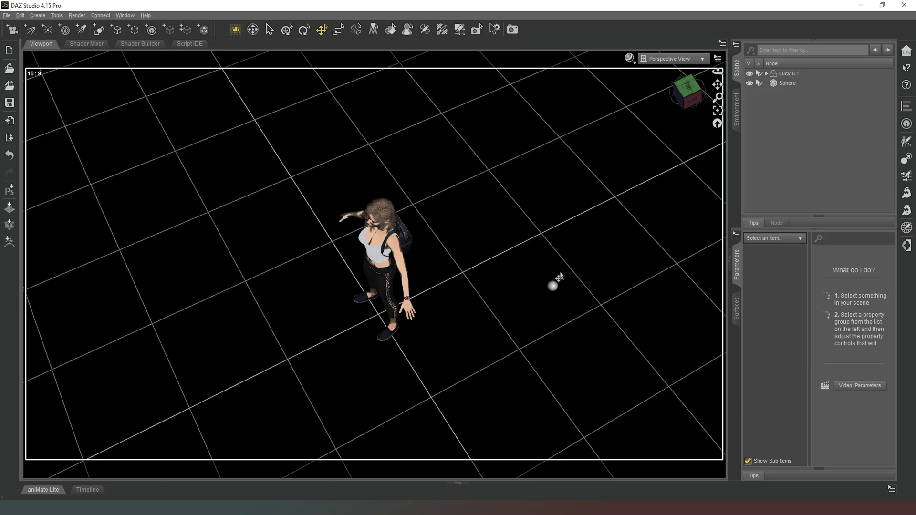
click(553, 286)
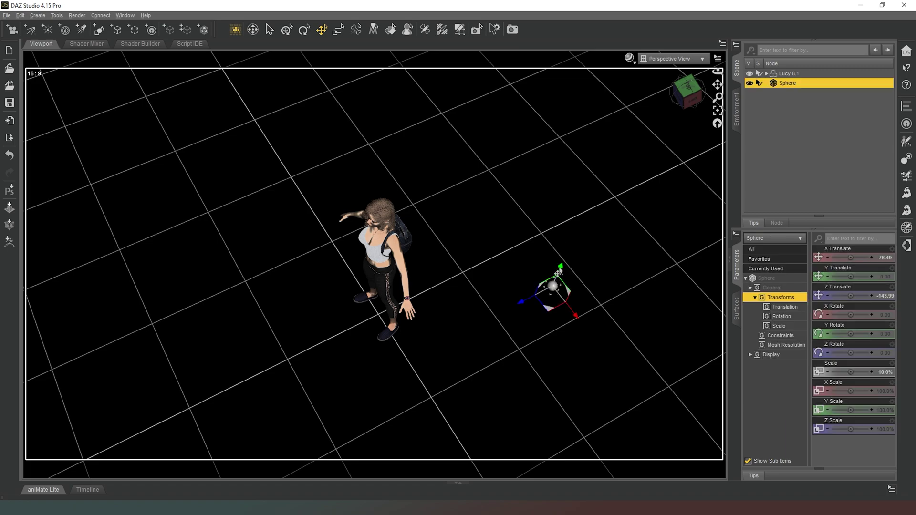
drag(559, 271, 594, 185)
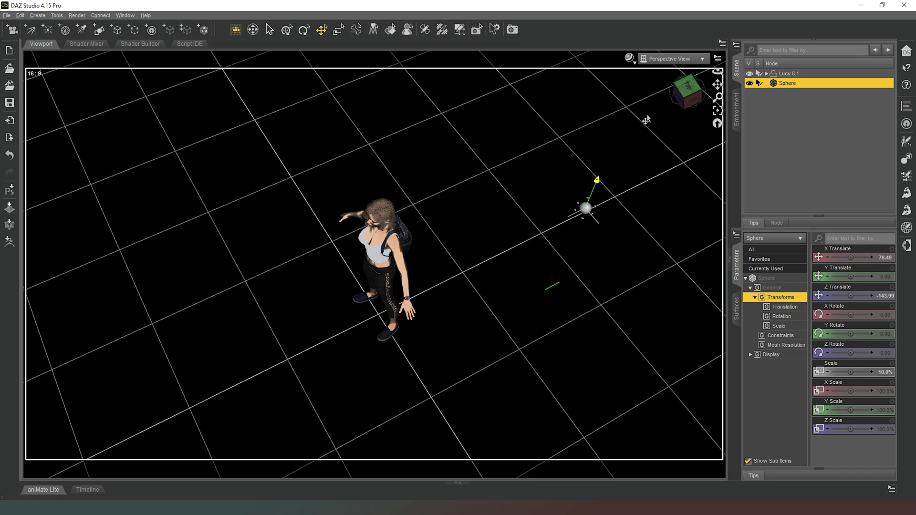
click(687, 91)
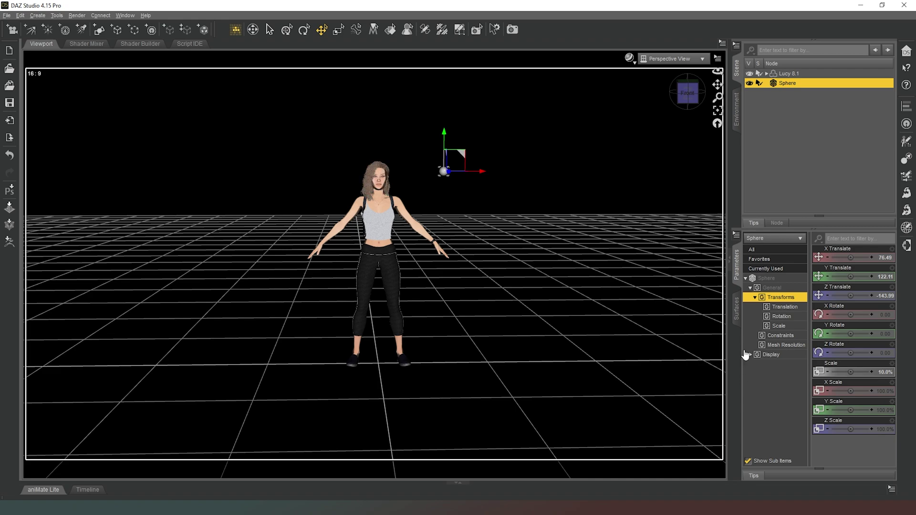
Step: Give the sphere's Emission a white colour (1.00 1.00 1.00) with Luminance Units kcd/m^2
click(738, 309)
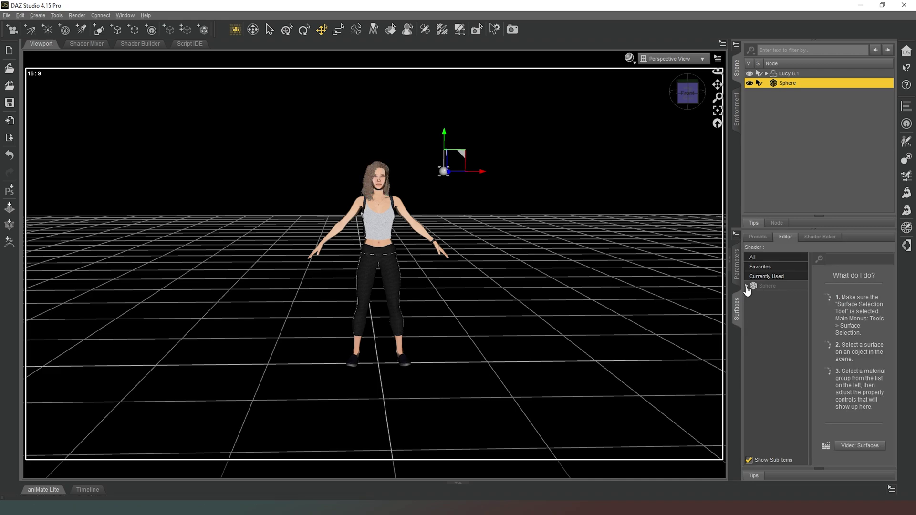
click(747, 286)
click(752, 296)
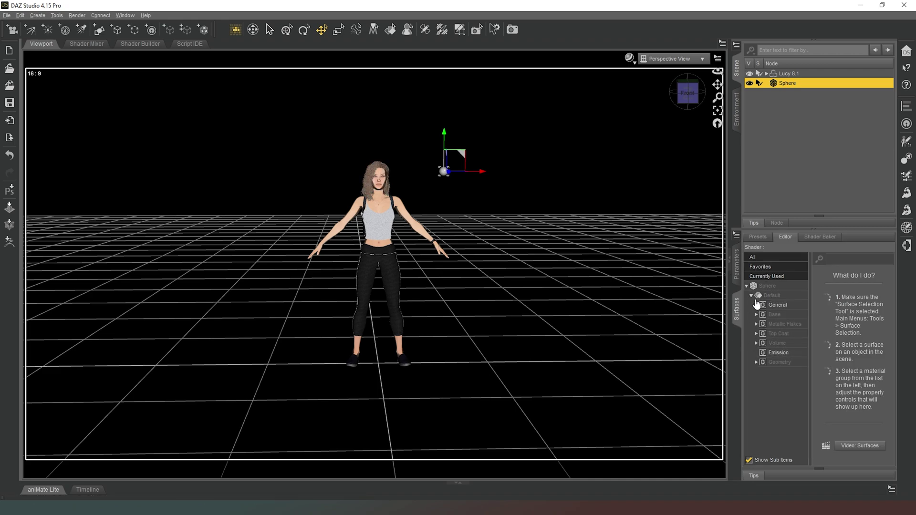
click(778, 355)
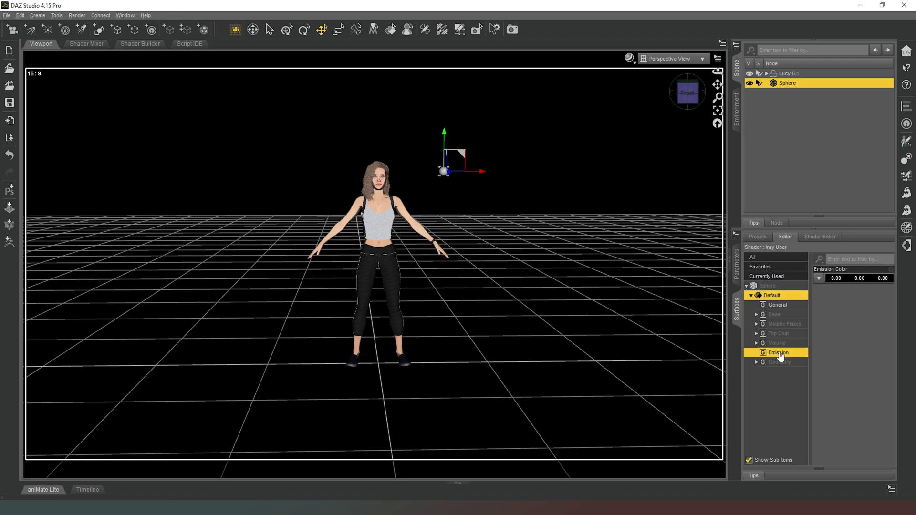
click(852, 280)
click(565, 192)
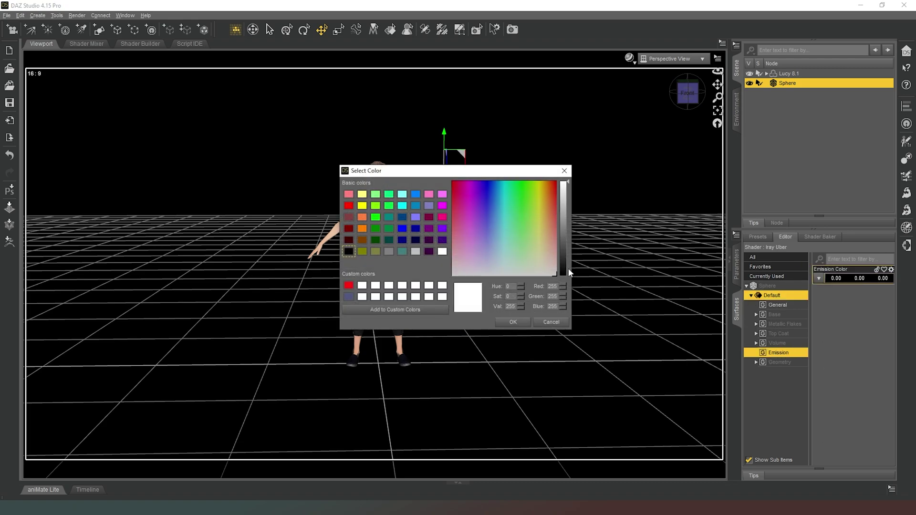
click(513, 322)
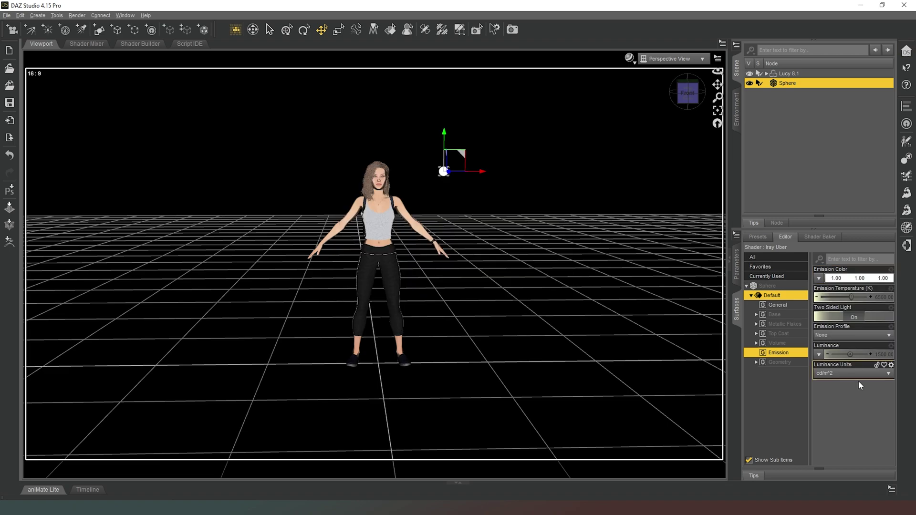
click(847, 374)
click(832, 396)
Step: Open Render Settings and switch the viewport DrawStyle to NVIDIA Iray
key(ctrl+shift+r)
drag(86, 127, 348, 112)
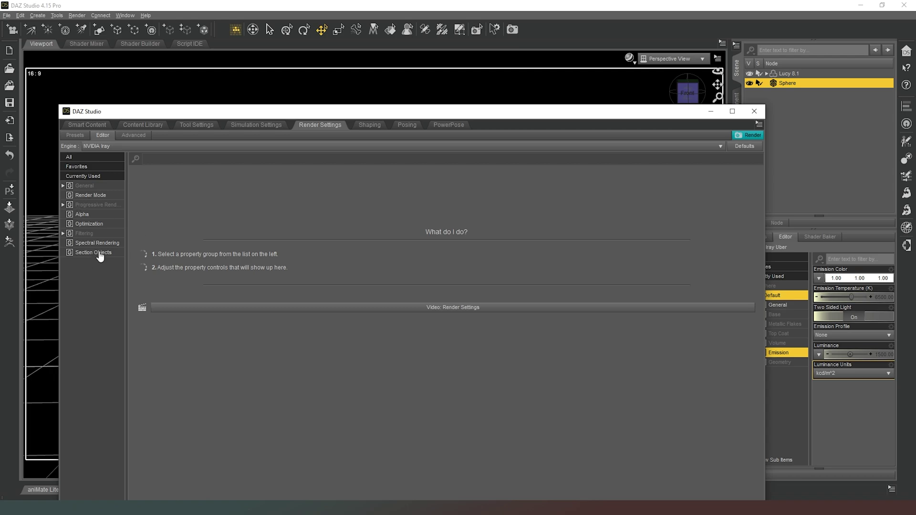
click(629, 57)
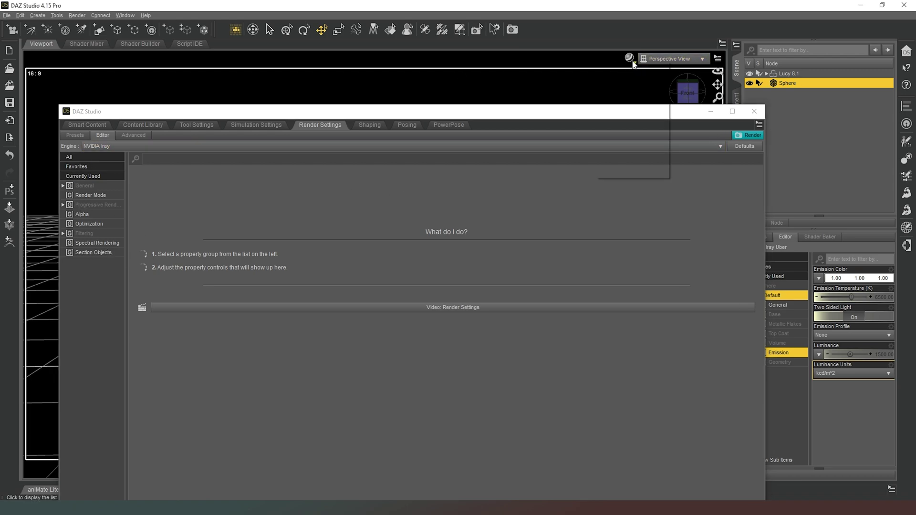
click(633, 172)
Step: Set Environment Mode to Scene Only and move the Render Settings window aside
click(86, 271)
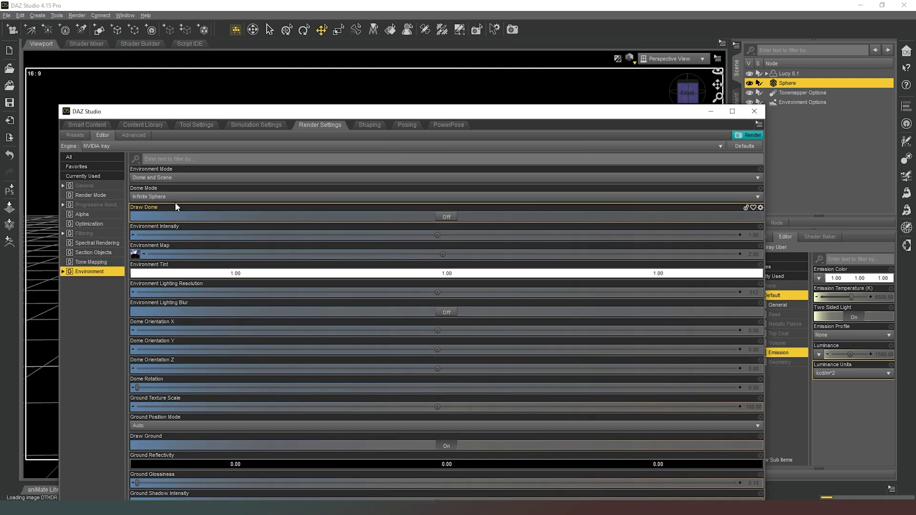
click(190, 181)
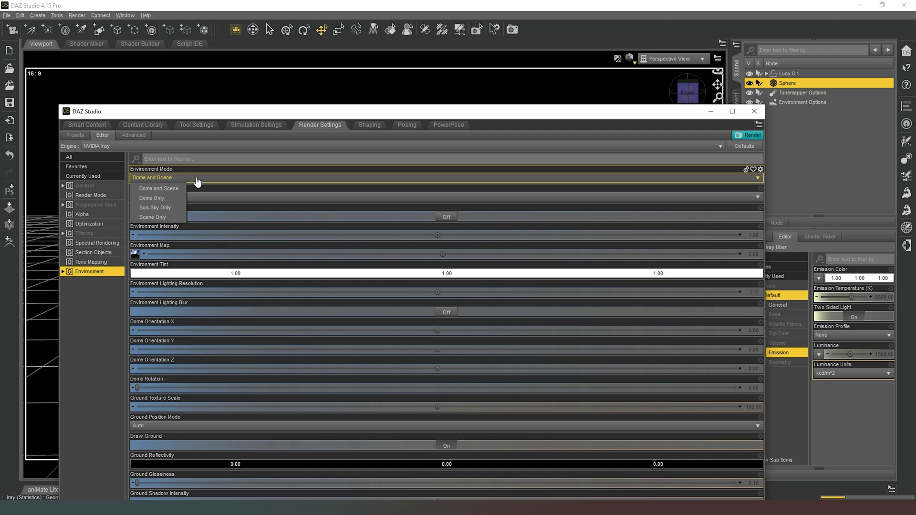
click(155, 217)
drag(458, 114, 0, 120)
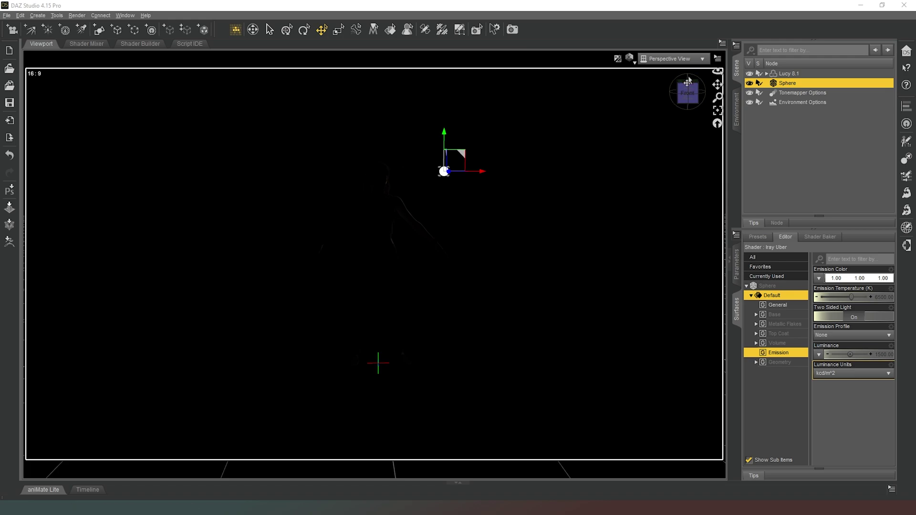
Step: Slide the light sphere right along X to about 105.22
drag(688, 82, 650, 221)
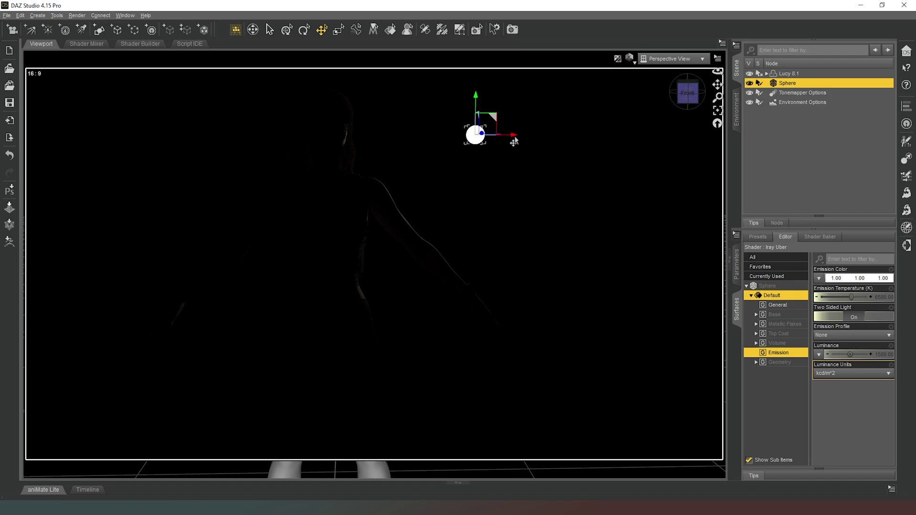
drag(511, 139, 556, 134)
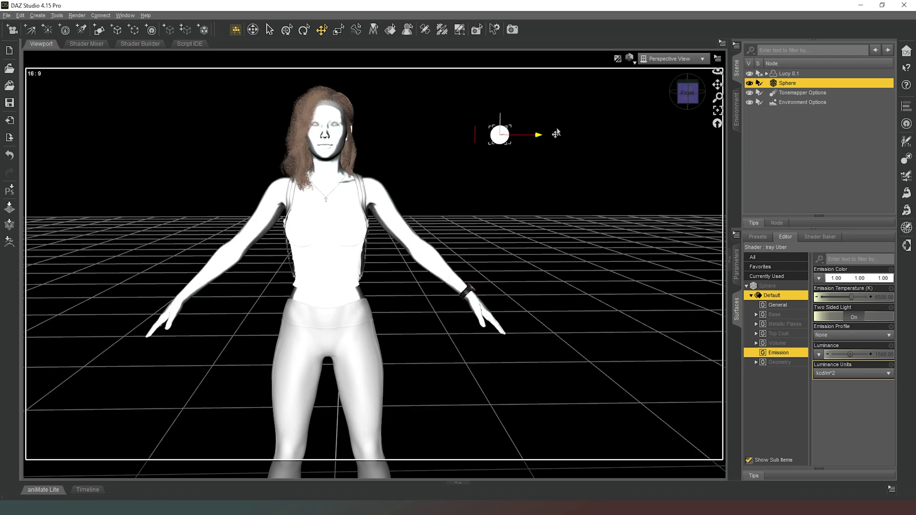
key(ctrl+y)
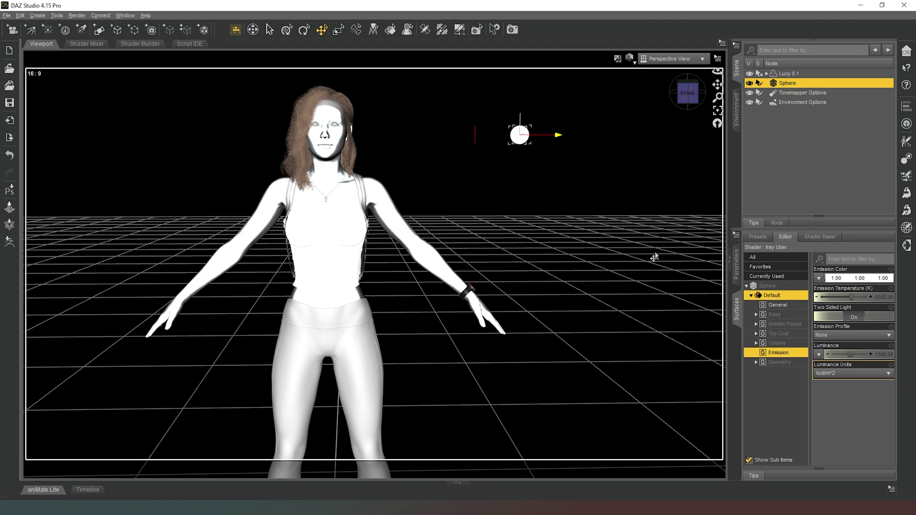
key(ctrl+y)
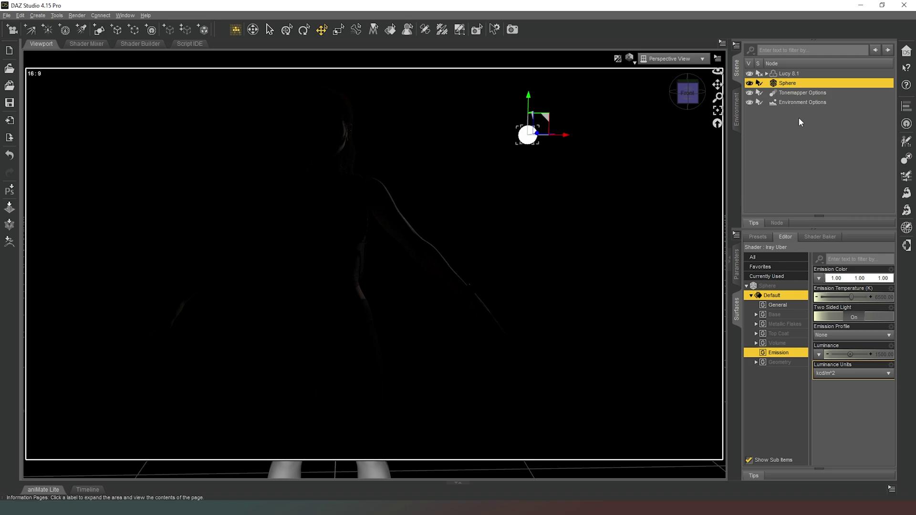
Step: Raise the sphere's Y Translate to 210
click(737, 265)
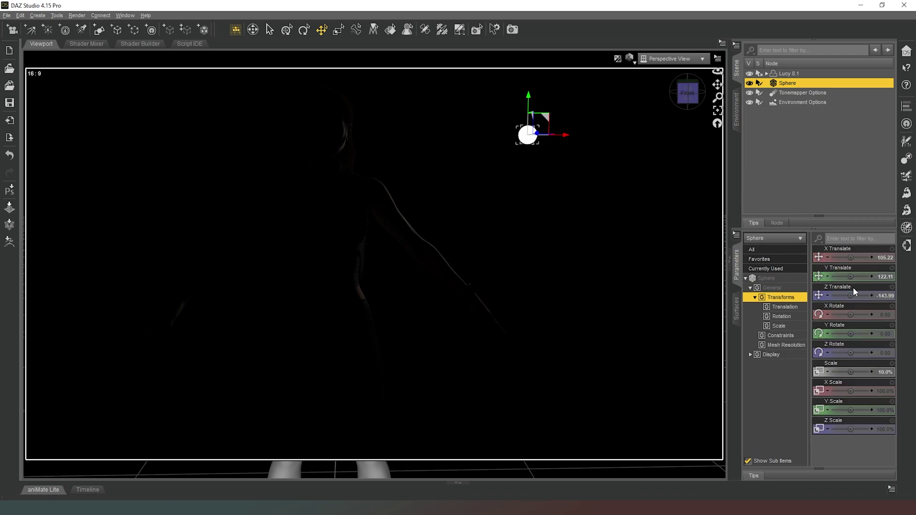
click(860, 277)
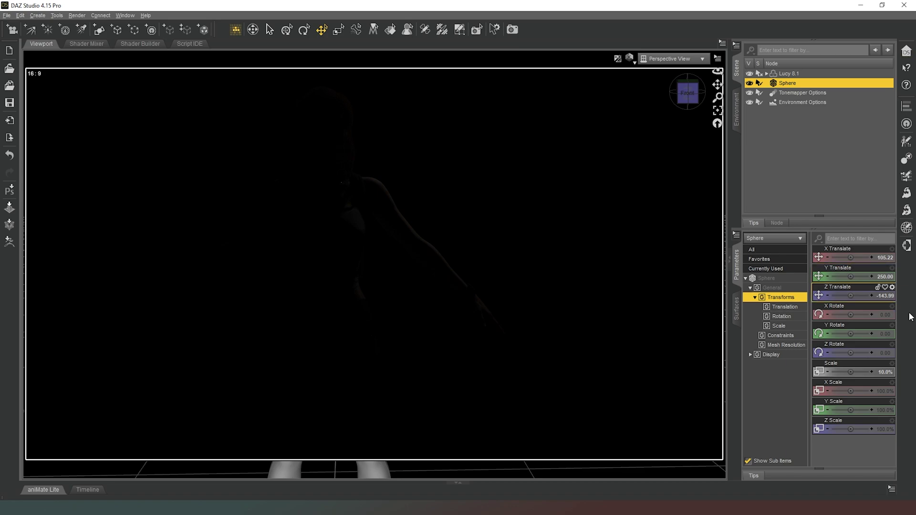
click(884, 277)
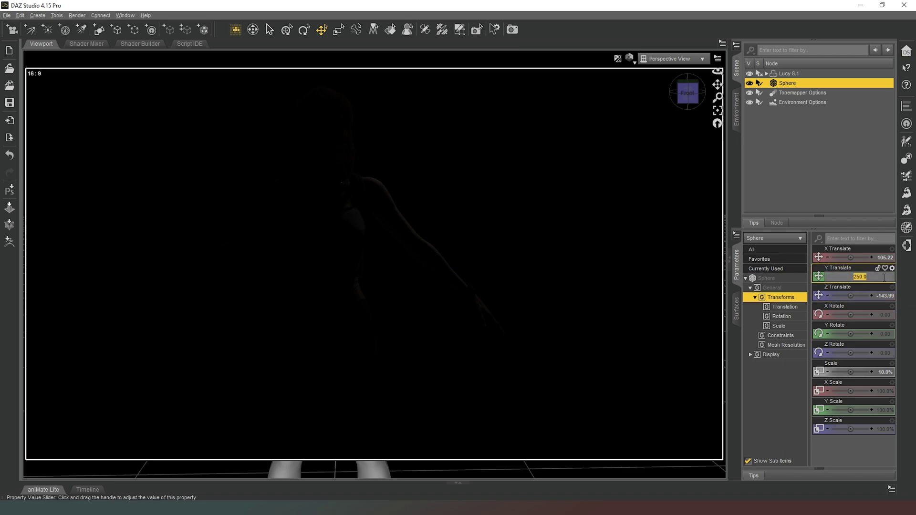
text(210)
key(Return)
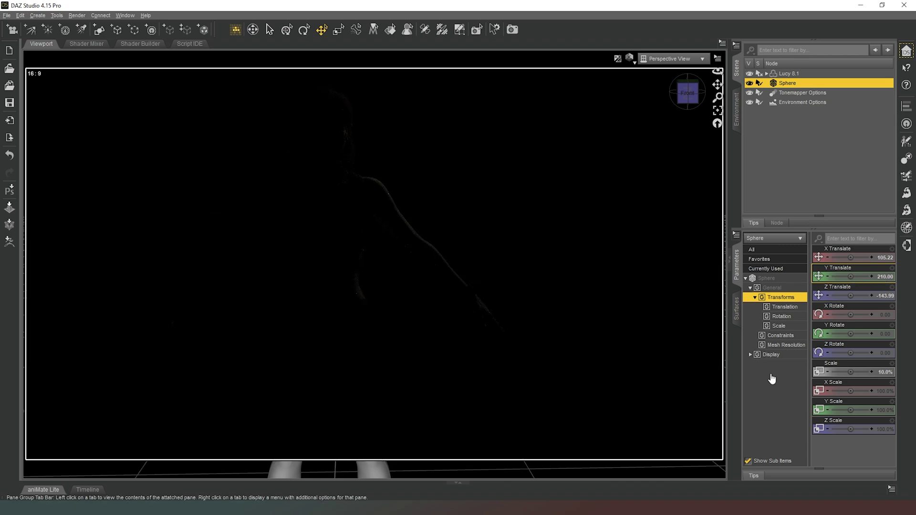
Step: Try sphere Luminance values 3000 and 1000, settling on 5000 kcd/m^2
click(735, 310)
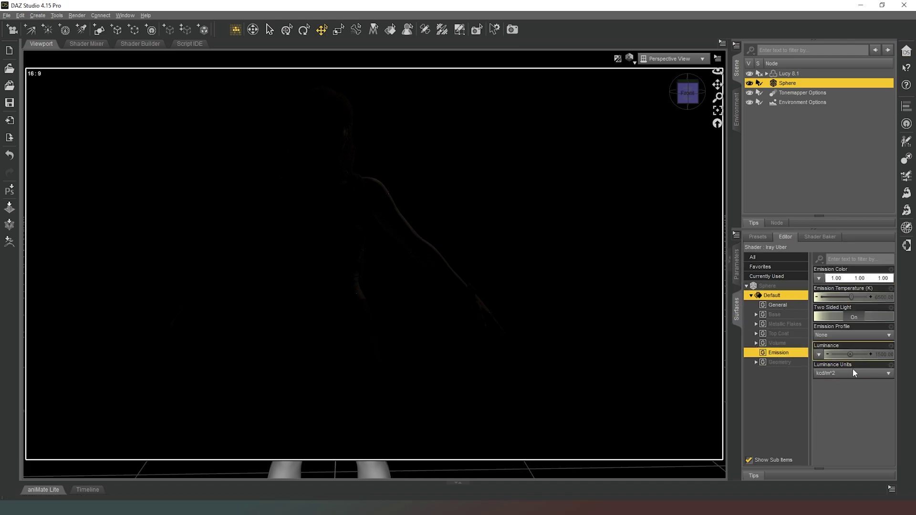
click(881, 354)
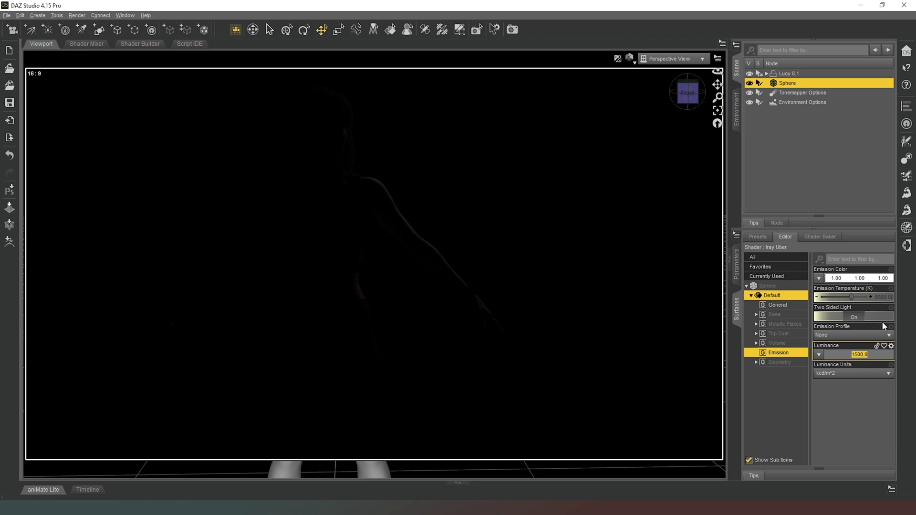
text(3000)
key(Return)
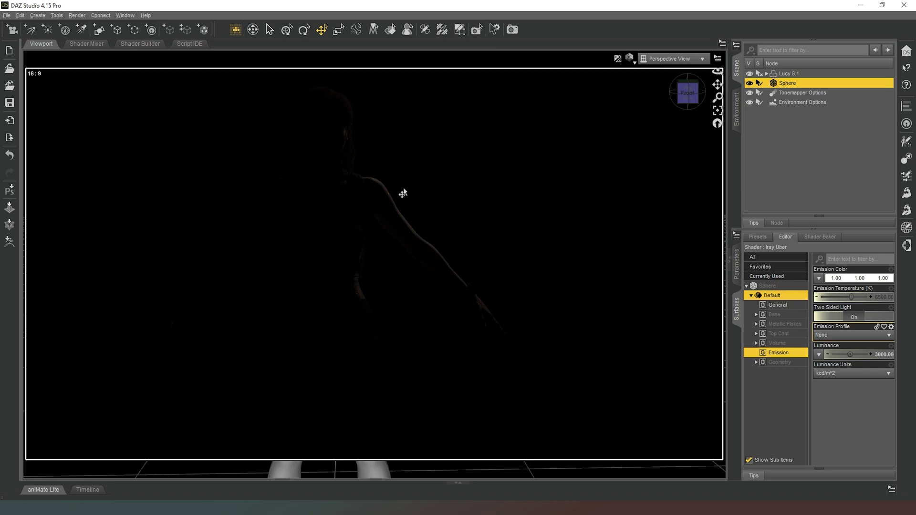
click(881, 355)
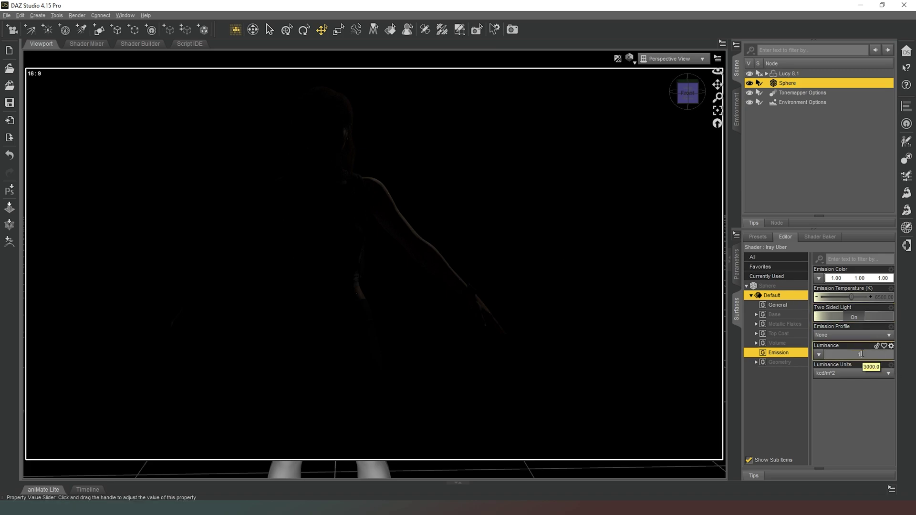
key(Return)
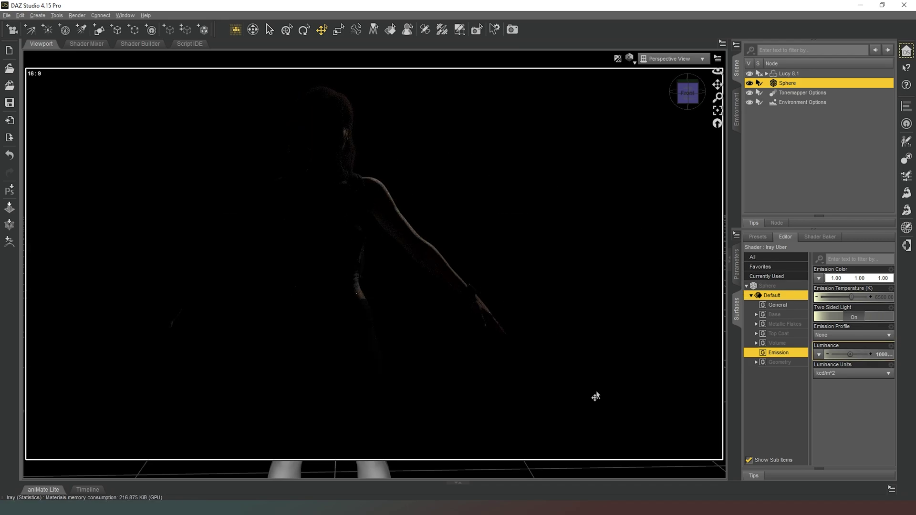
click(885, 355)
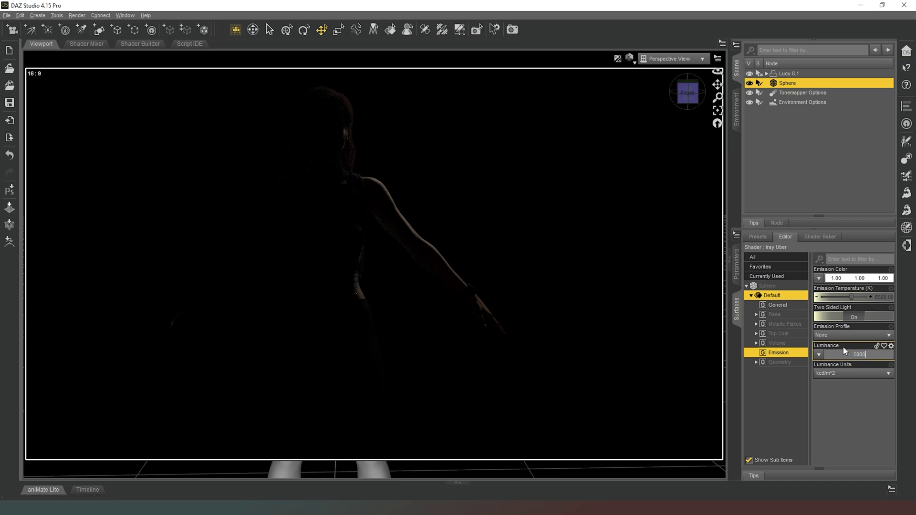
text(5000)
key(Return)
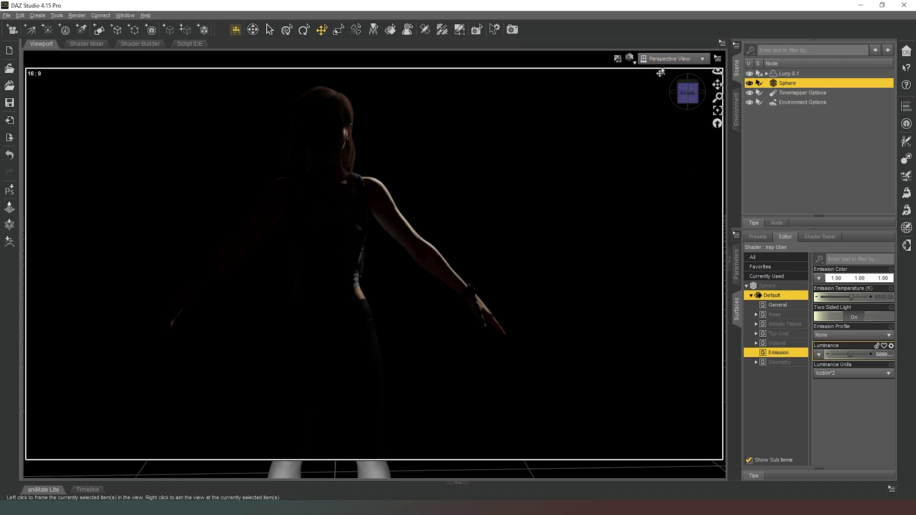
Step: Switch the viewport to Texture Shaded and view the figure from the front
click(630, 57)
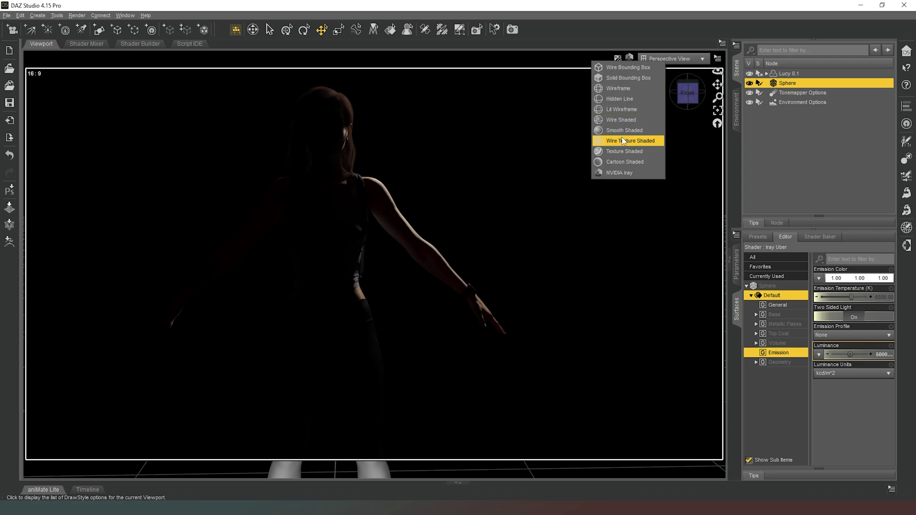
click(620, 151)
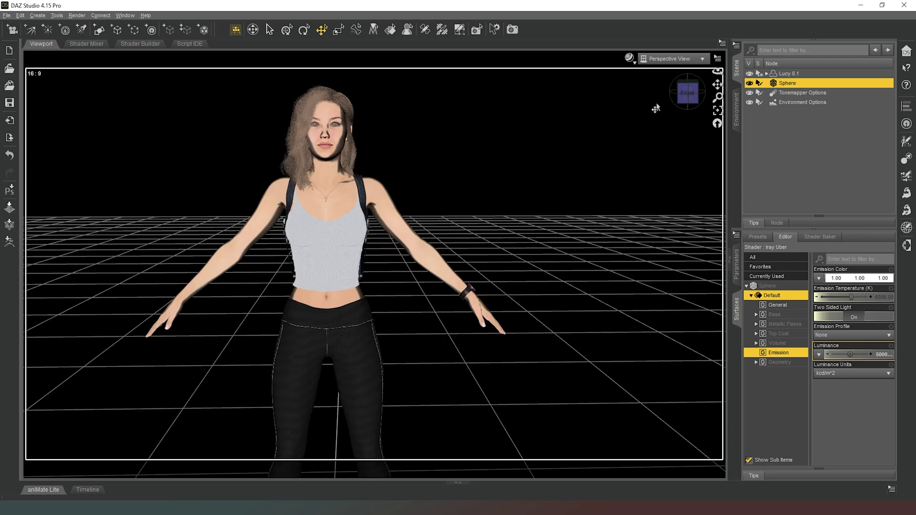
click(685, 95)
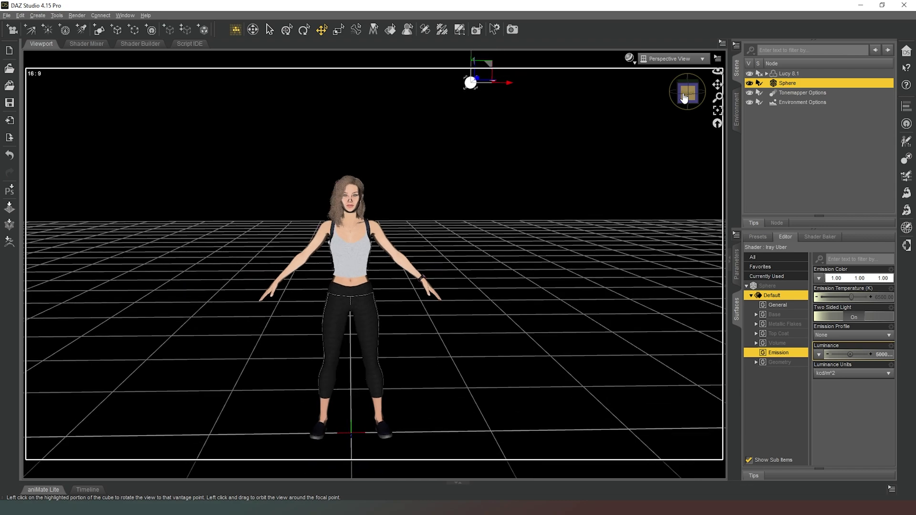
Step: Create a new camera and set its translation to X 0, Y 165, Z 1000
click(12, 30)
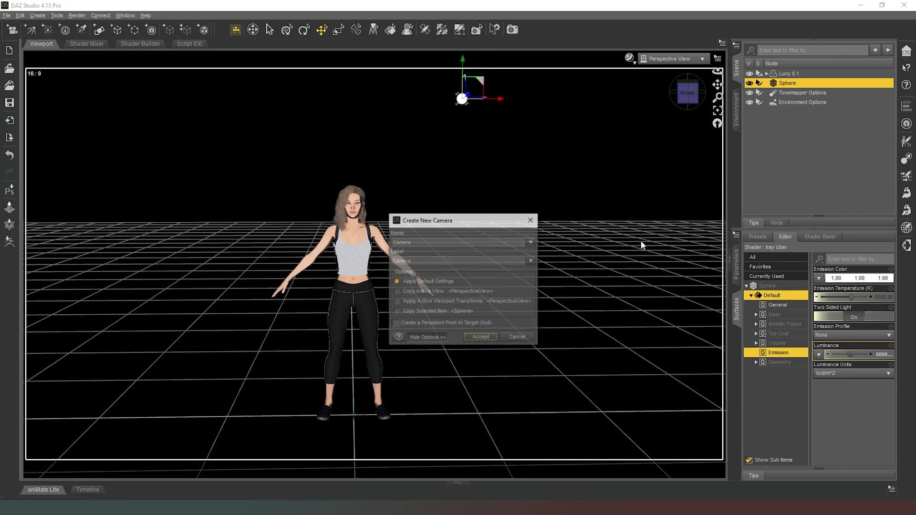
click(482, 338)
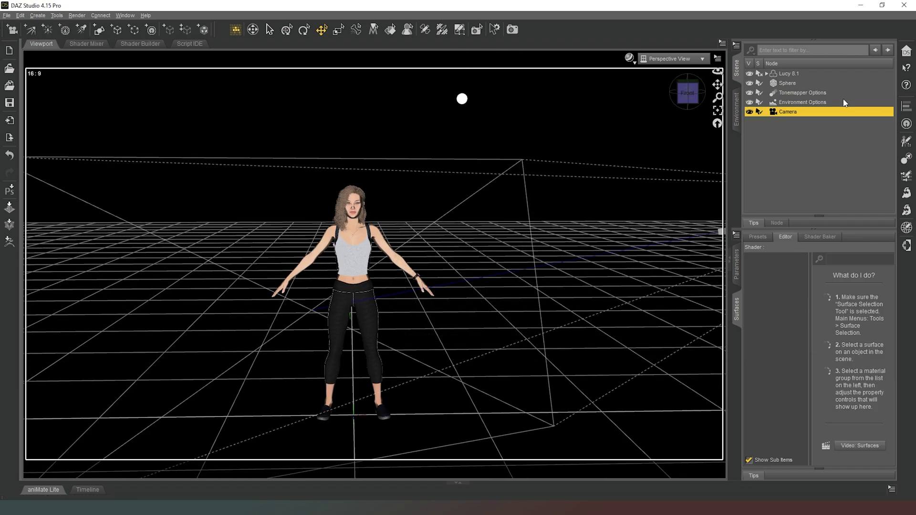
click(738, 262)
click(884, 258)
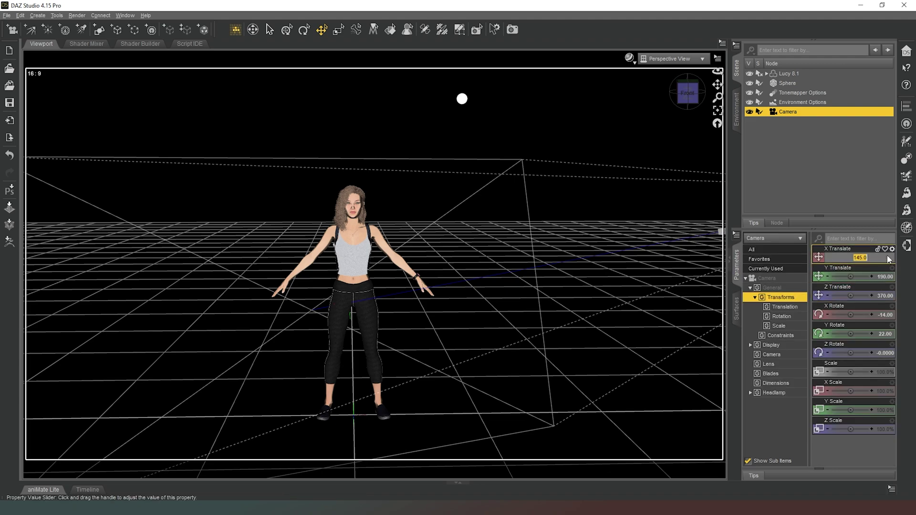
key(Return)
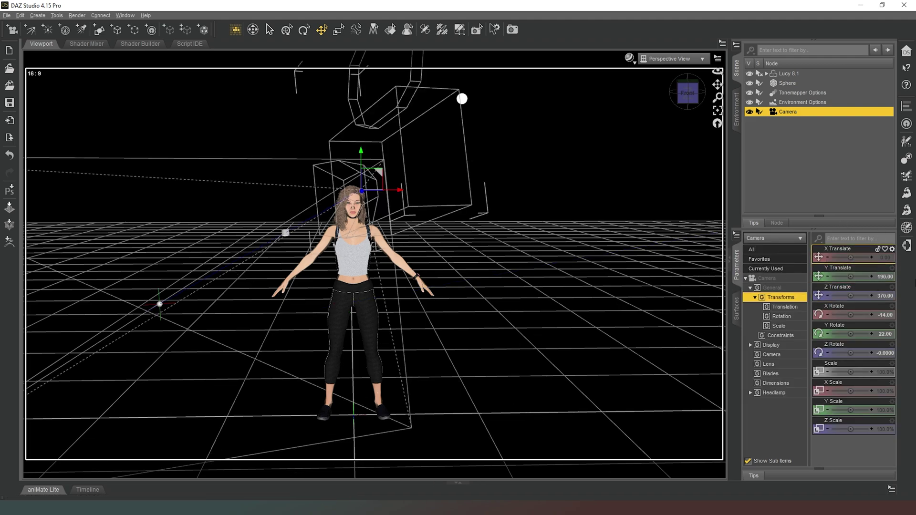
click(885, 277)
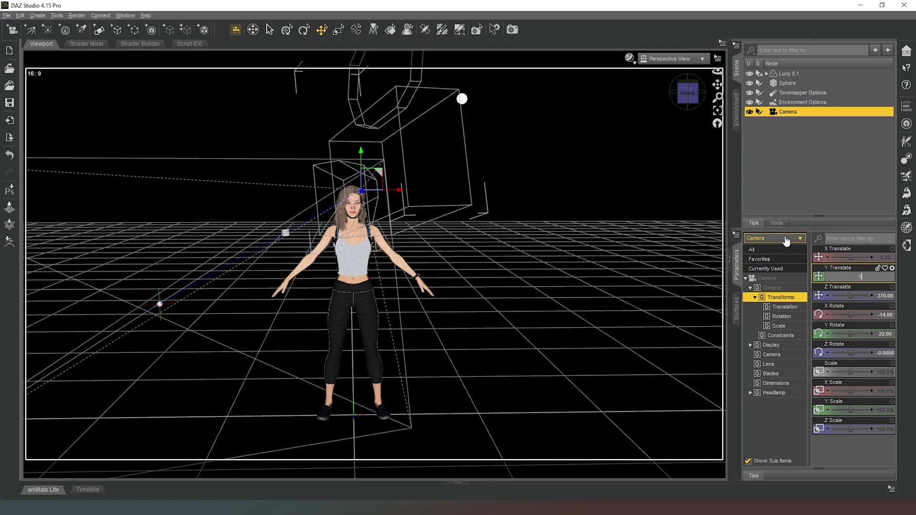
key(Return)
click(885, 296)
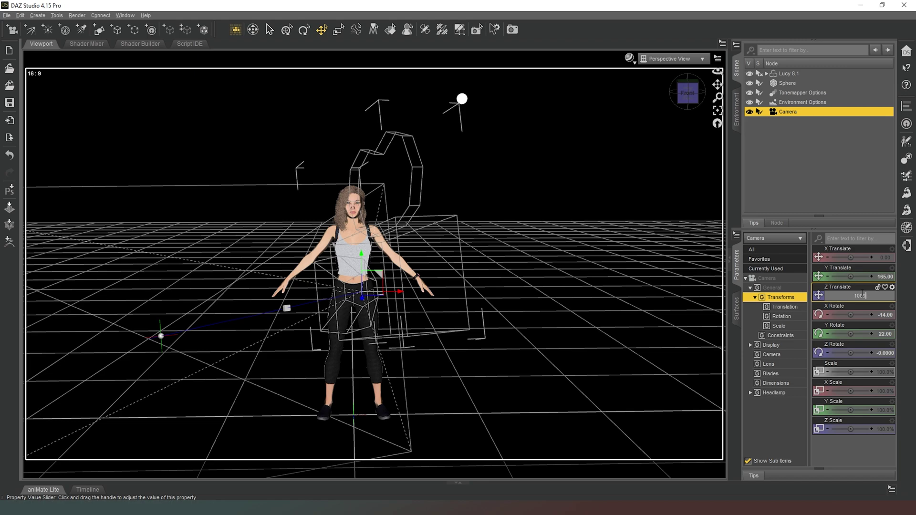
text(1000)
key(Return)
Step: Zero the camera's X and Y rotation
click(886, 316)
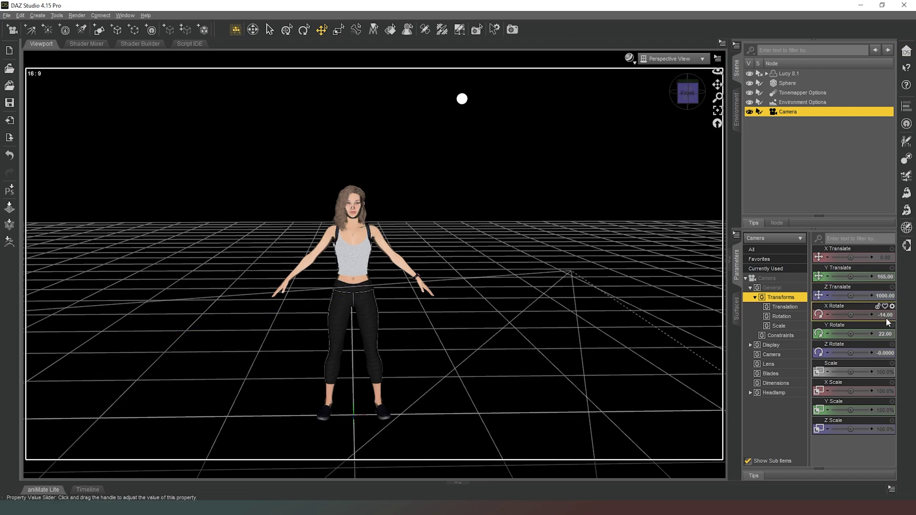
text(0)
key(Return)
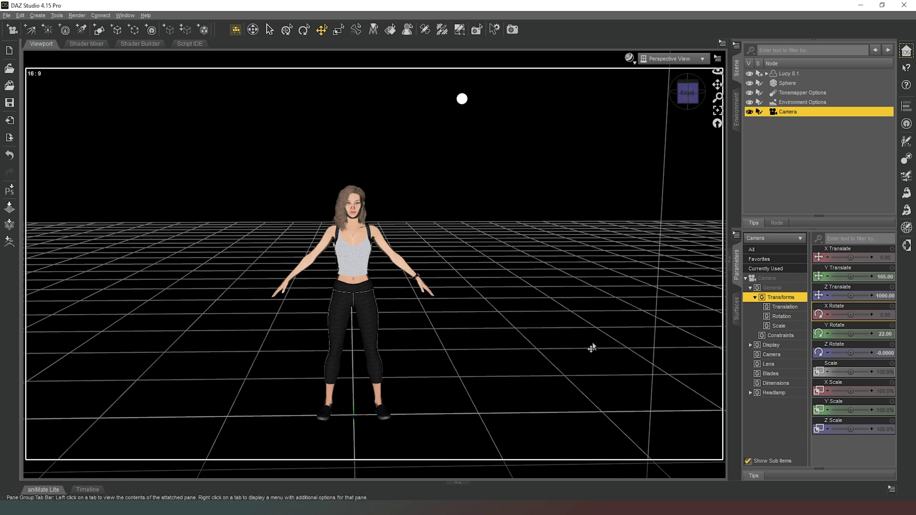
click(882, 331)
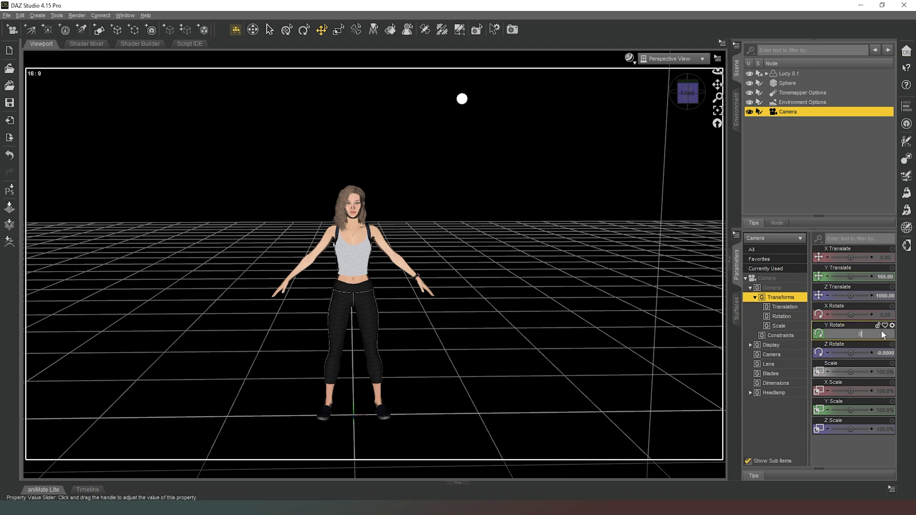
text(0)
key(Return)
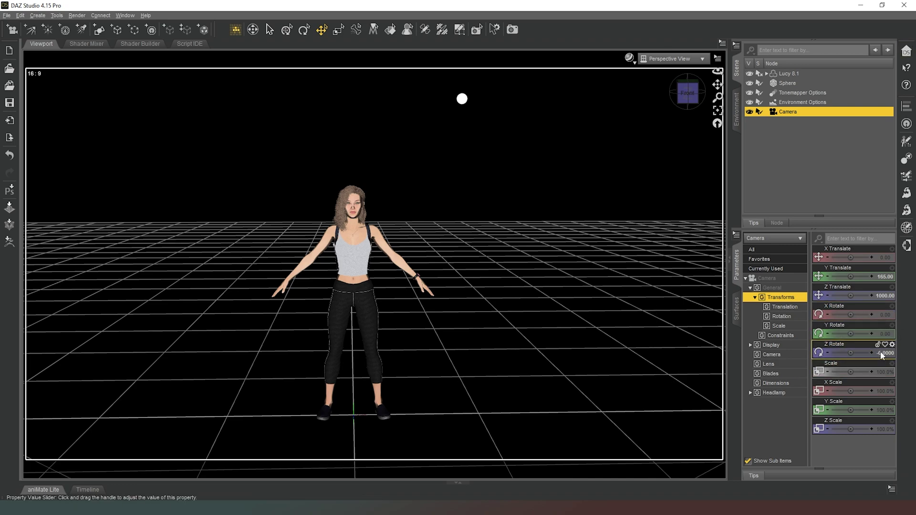
Step: Look through the camera, raise focal length to 270.19 mm, then return to Perspective View
click(672, 59)
click(660, 134)
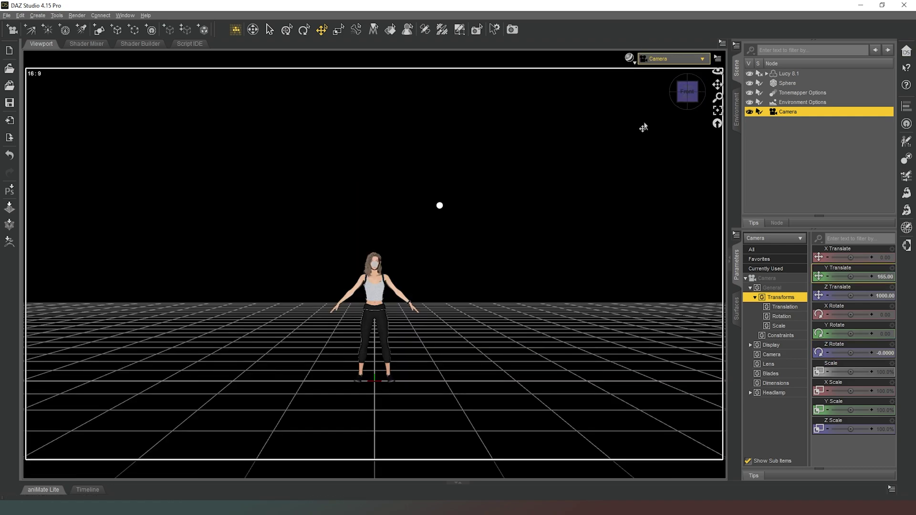
click(773, 354)
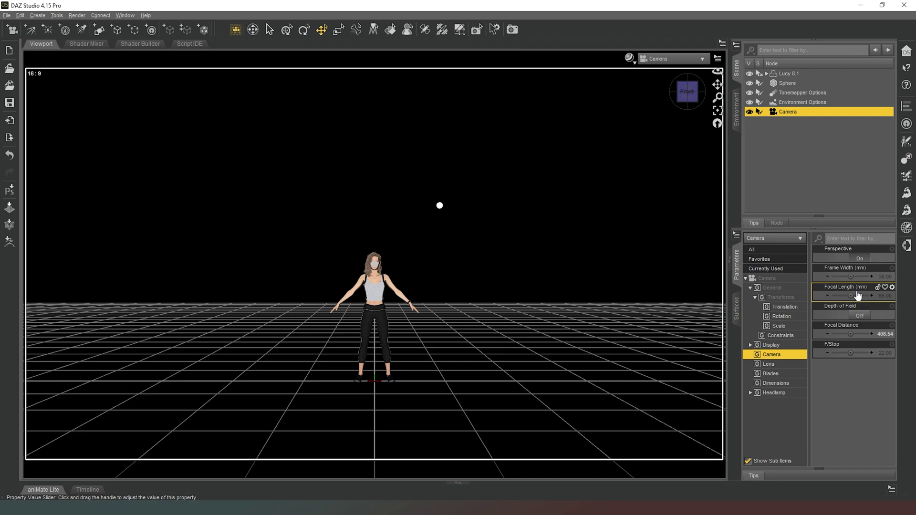
drag(850, 293, 841, 276)
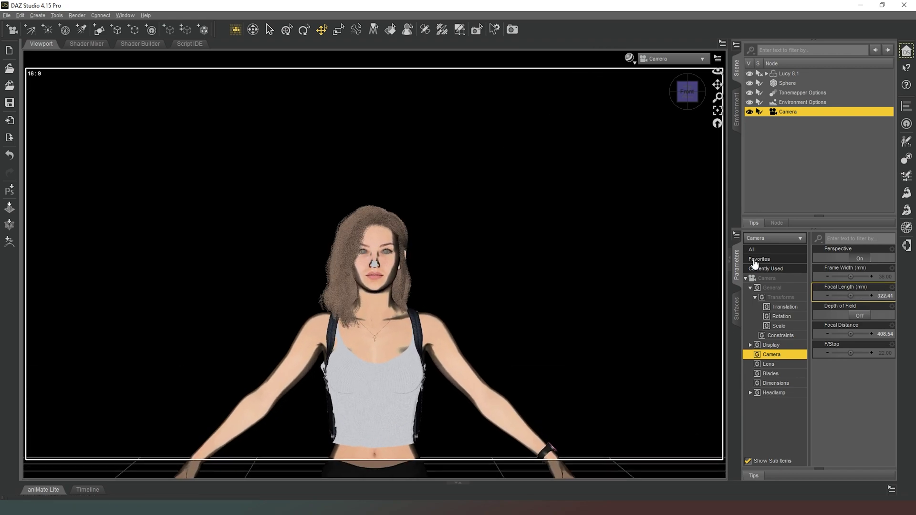
click(767, 279)
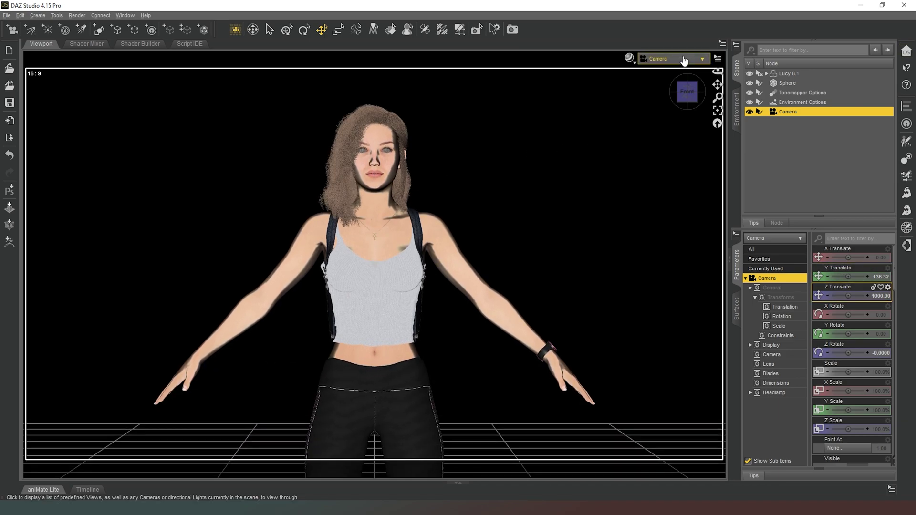
click(668, 58)
click(667, 63)
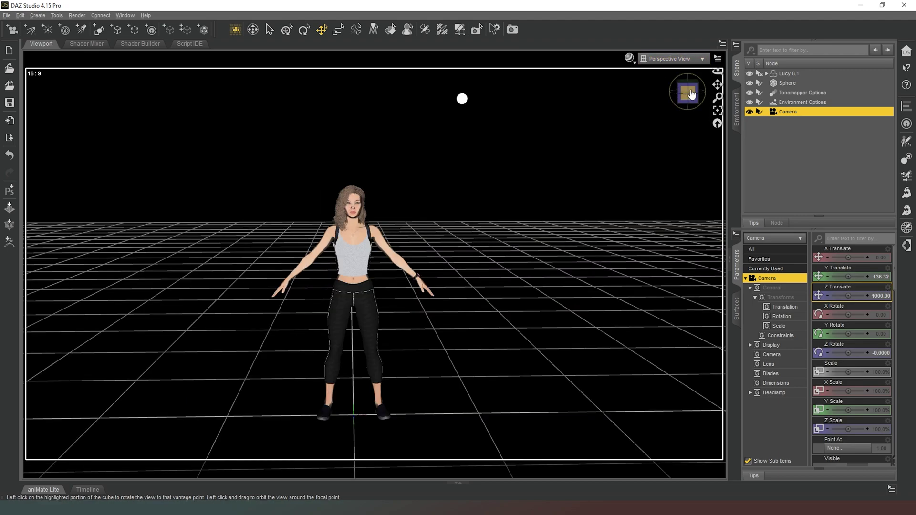
Step: Duplicate the Sphere light to create Sphere (2)
click(785, 84)
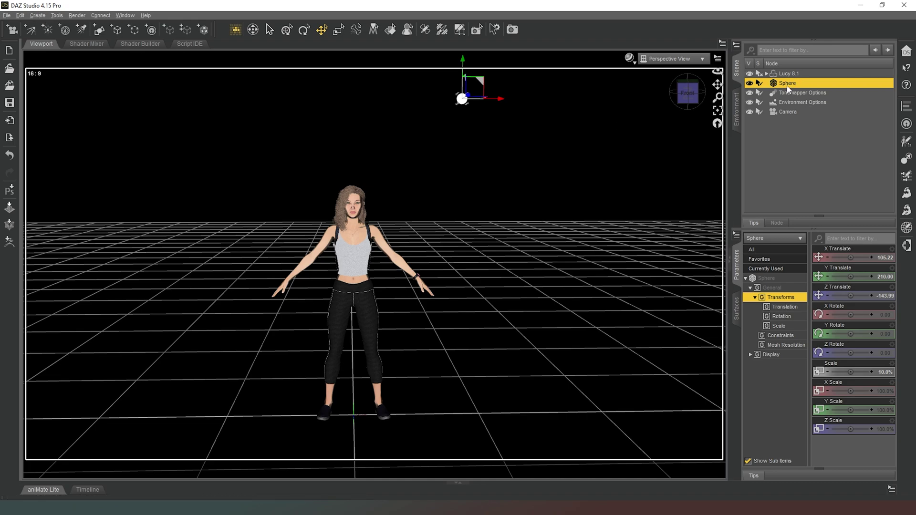
click(20, 15)
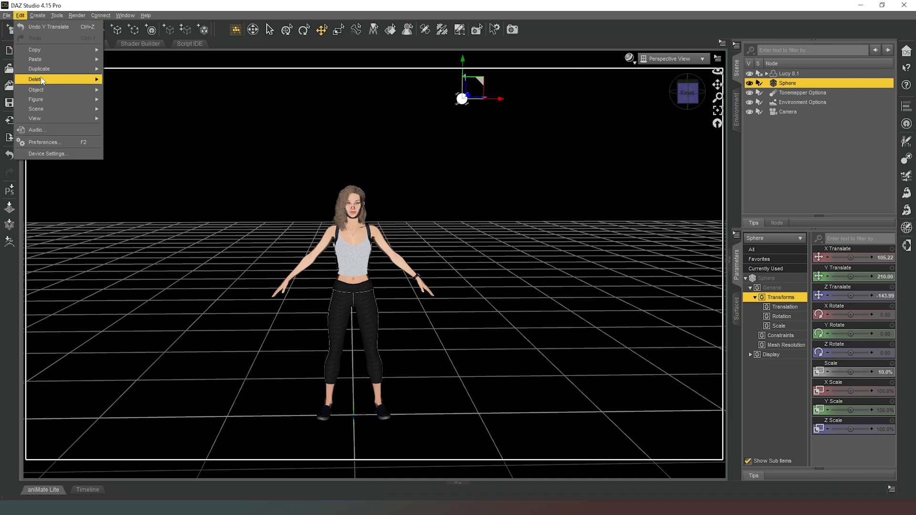
mouse_move(49, 70)
click(129, 72)
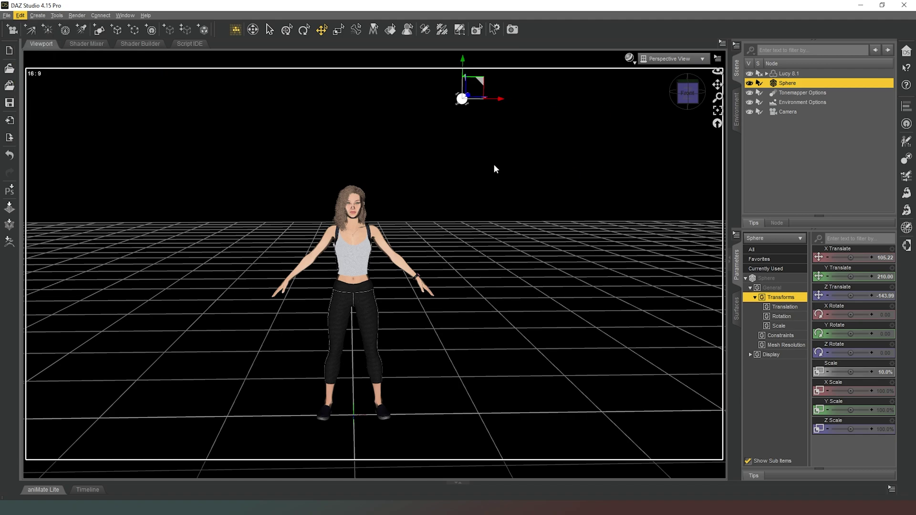
Step: Mirror the original Sphere to X Translate -105.22 and look through the Camera
click(778, 223)
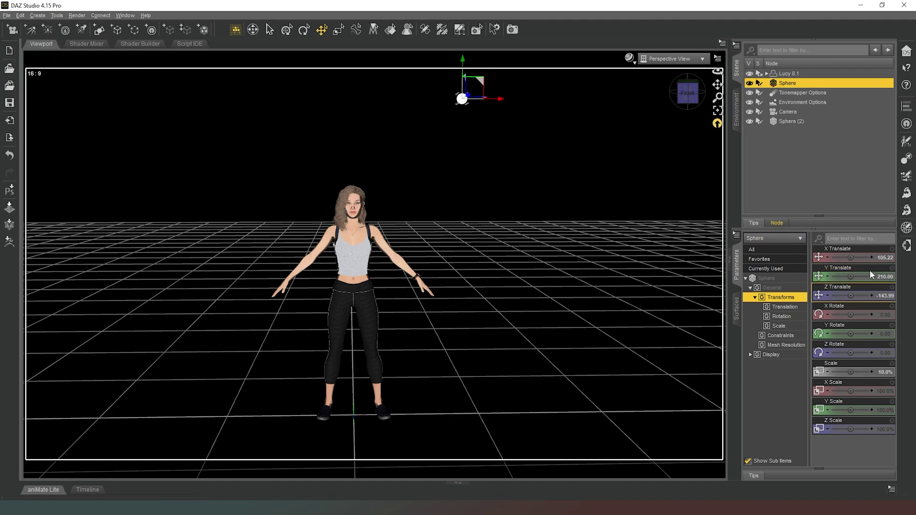
click(880, 258)
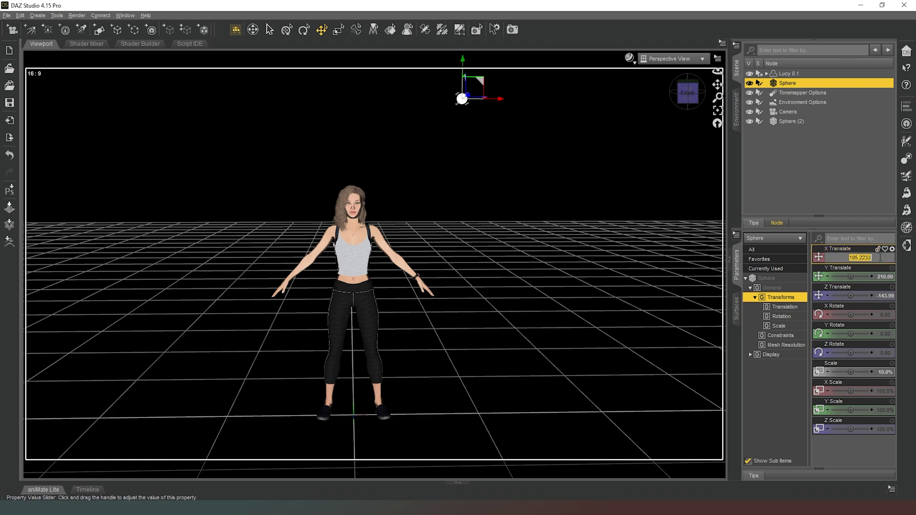
key(Return)
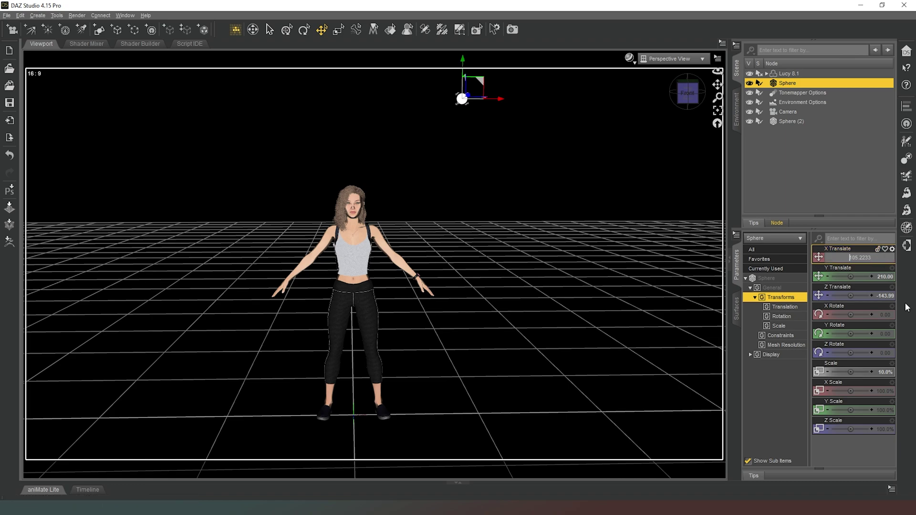
text(1)
key(Return)
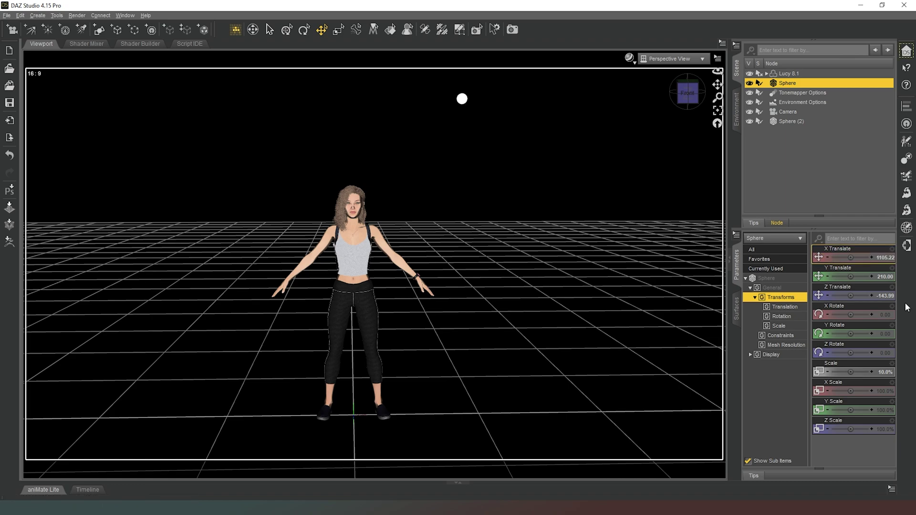
click(880, 257)
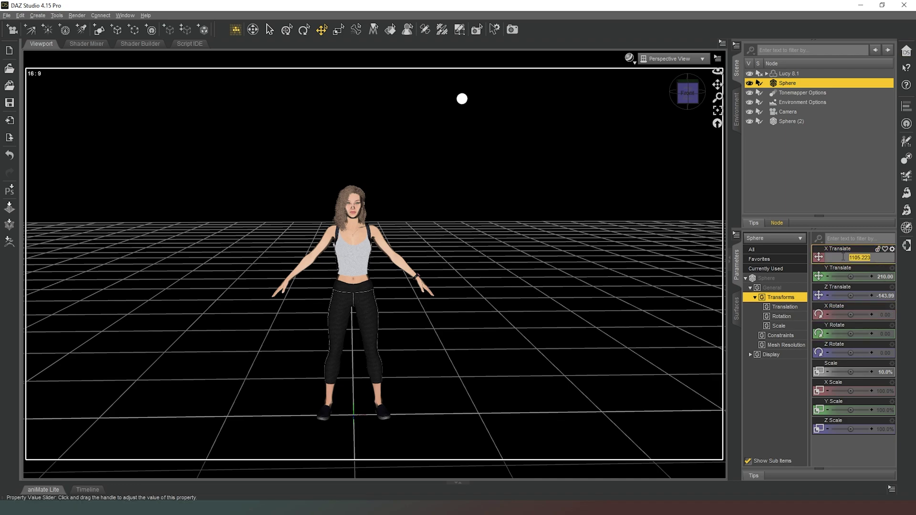
key(Home)
key(Delete)
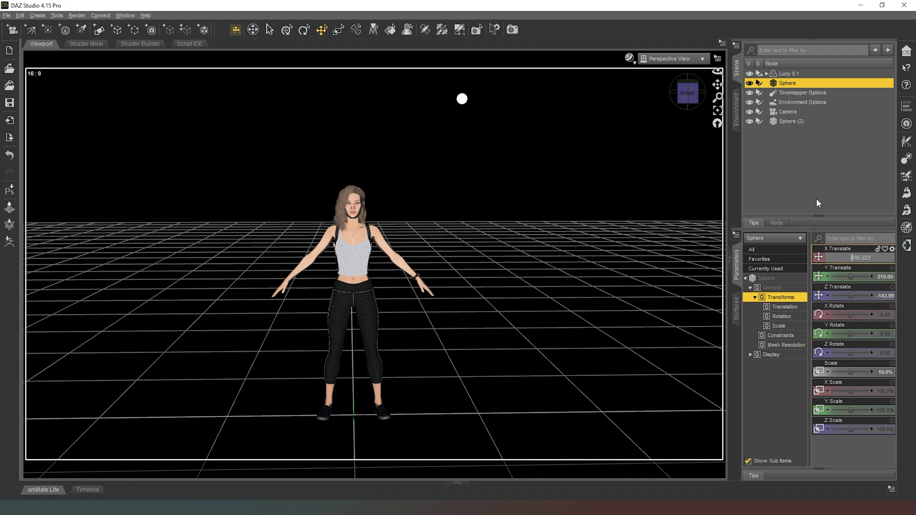
text(-)
key(Return)
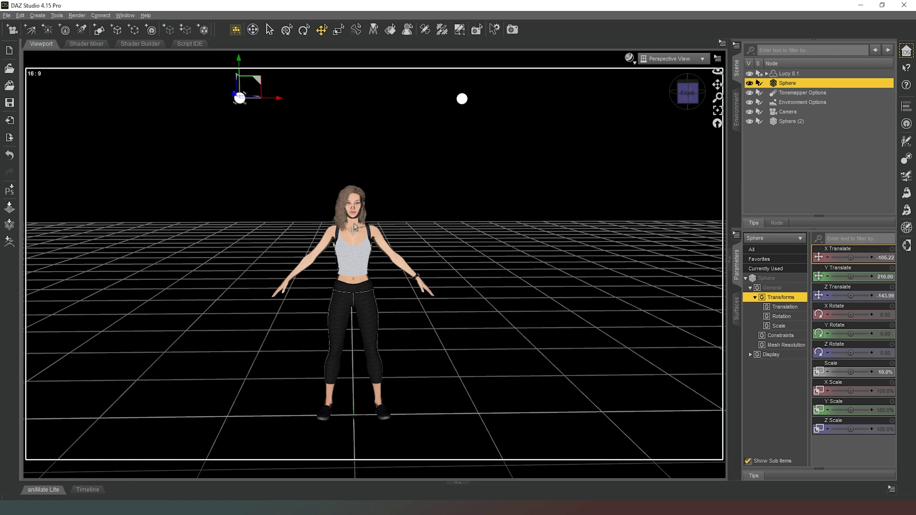
click(673, 59)
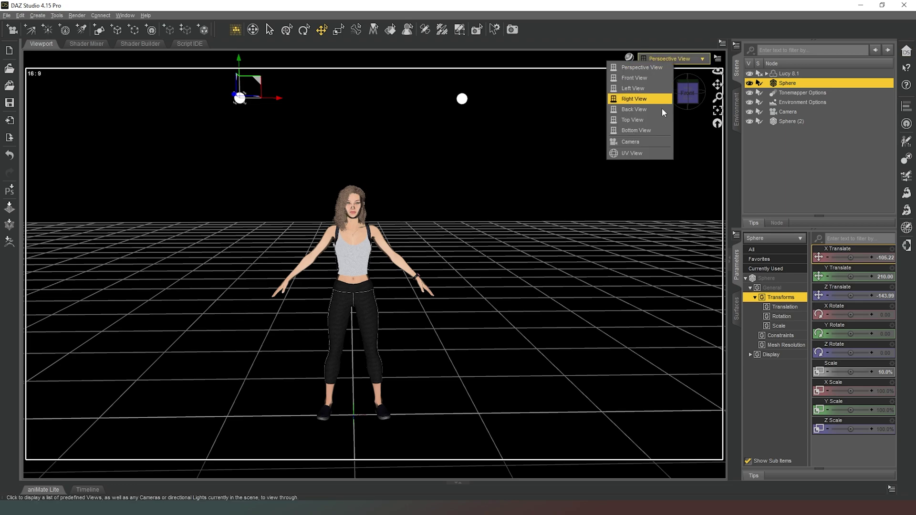
click(639, 146)
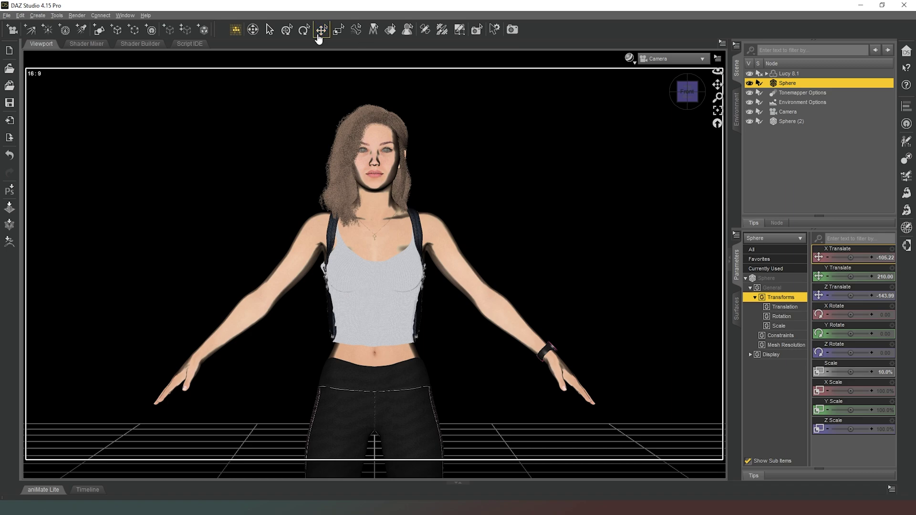
Step: Deselect the sphere and render the Camera view with the NVIDIA Iray draw style
click(628, 67)
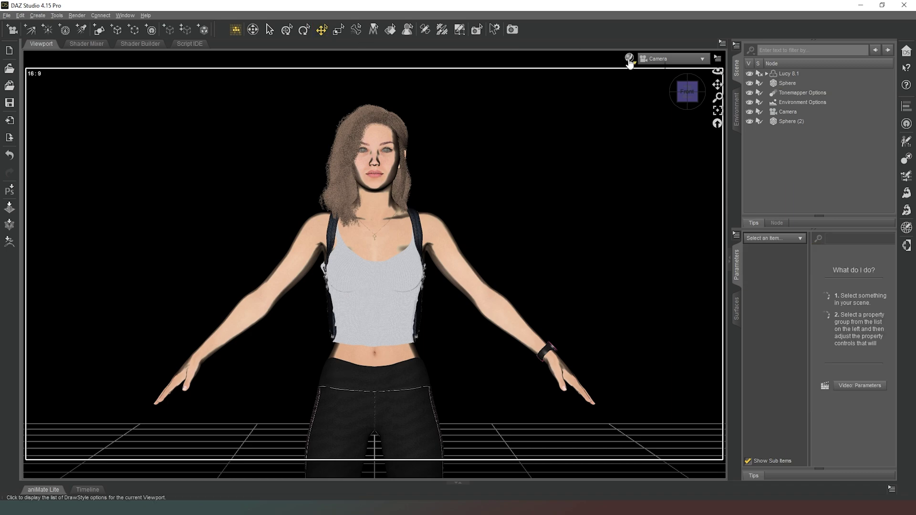
click(630, 58)
click(619, 170)
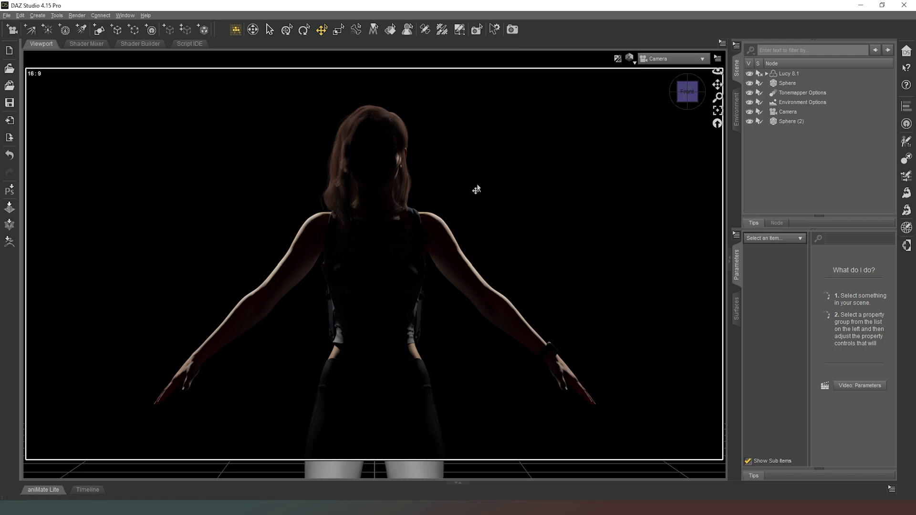
Step: Show the free Perspective view in textured shading at a front three-quarter angle
click(633, 69)
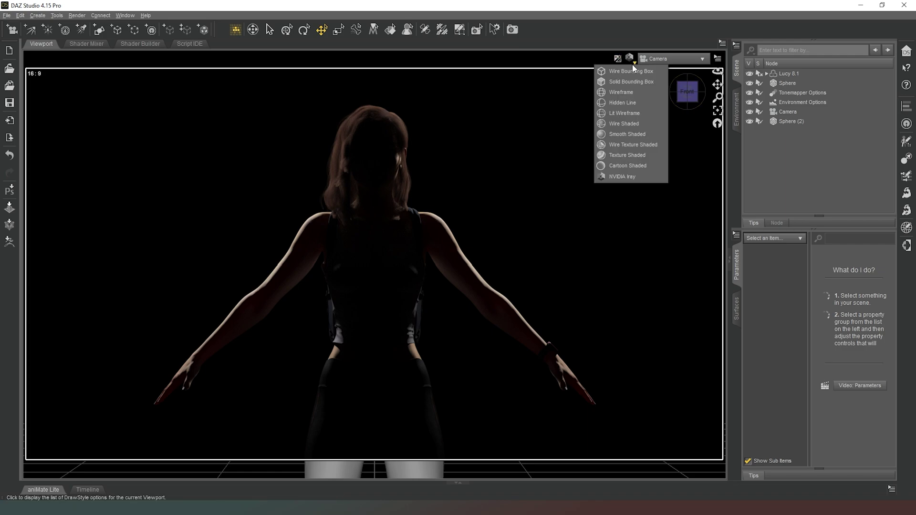
click(626, 155)
click(658, 58)
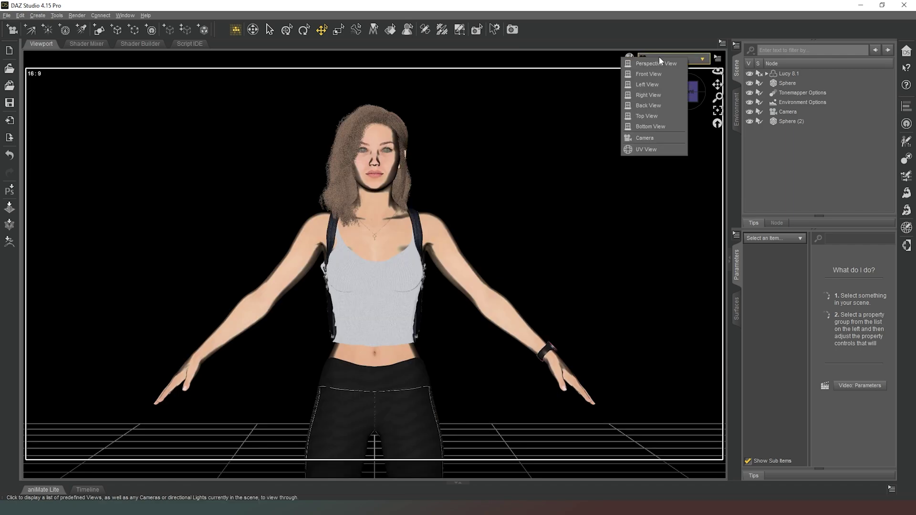
click(656, 63)
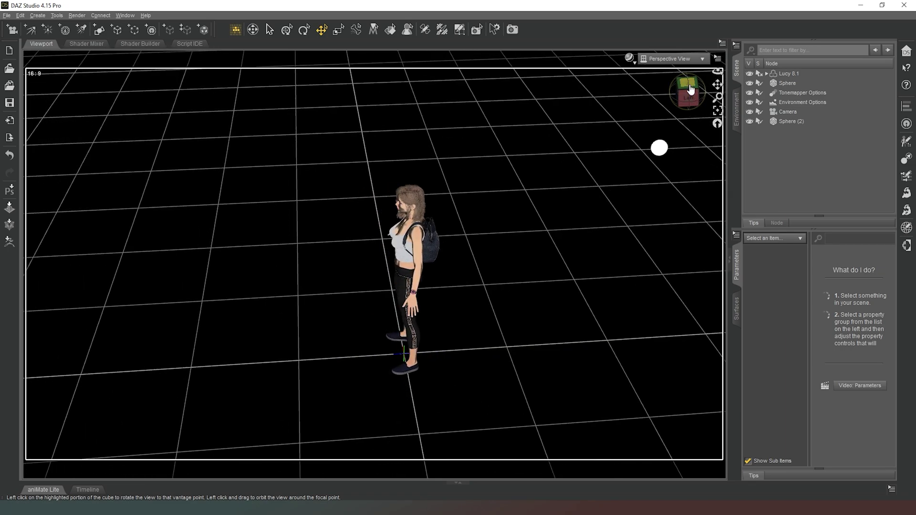
drag(687, 88, 657, 85)
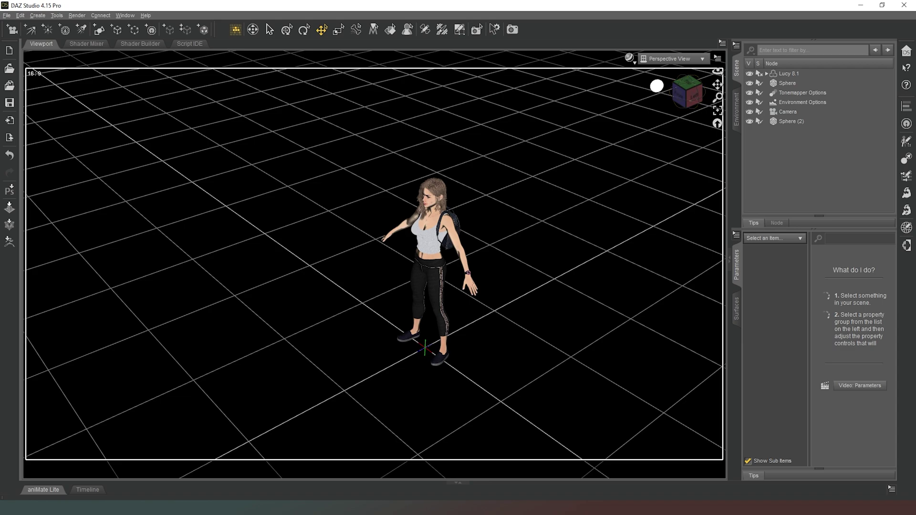
Step: Add a new sphere primitive, Sphere (3), and move it forward to Z 199.26 and up to Y 210.43
click(100, 30)
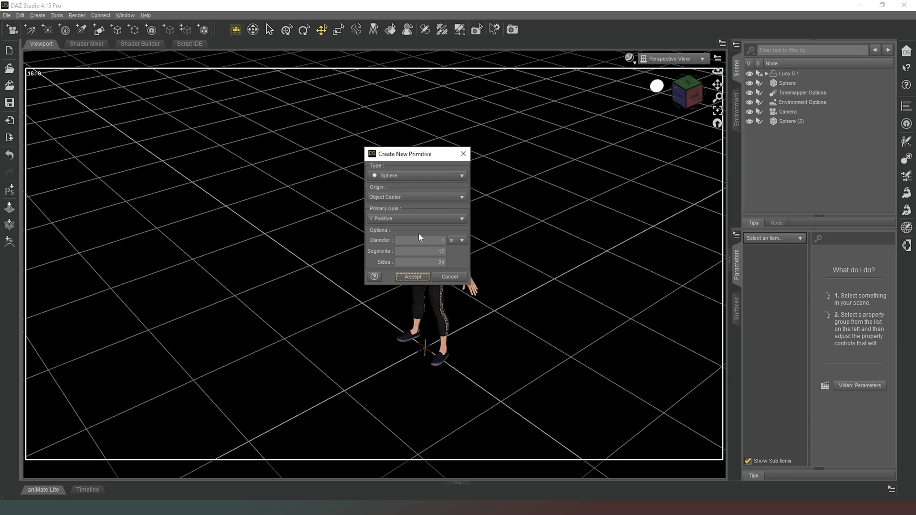
click(413, 277)
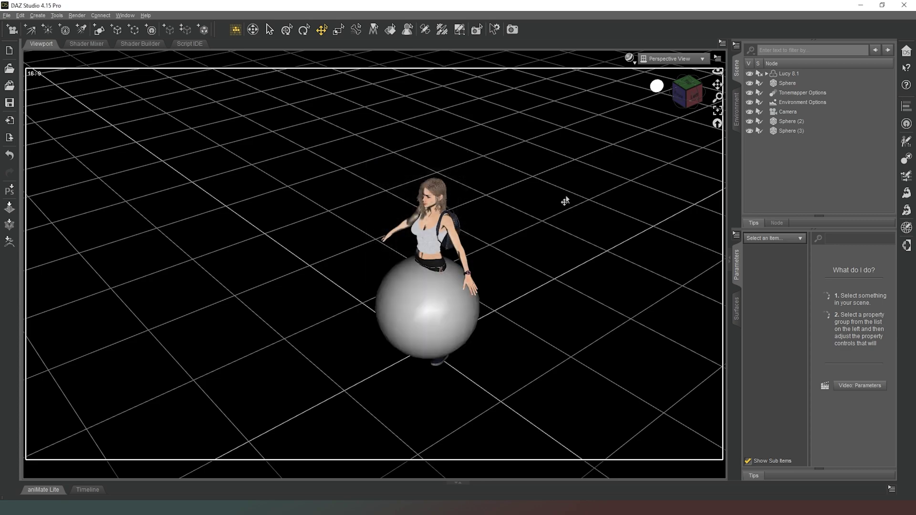
click(792, 131)
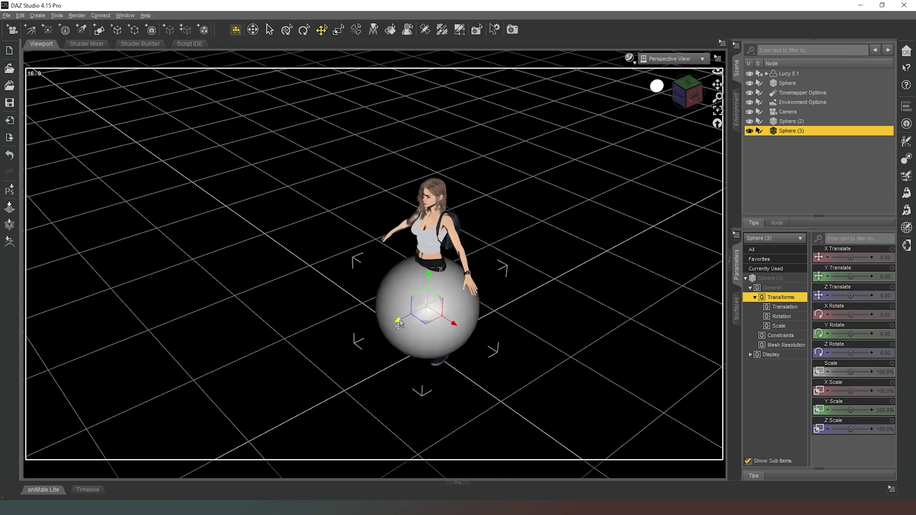
drag(359, 347, 202, 414)
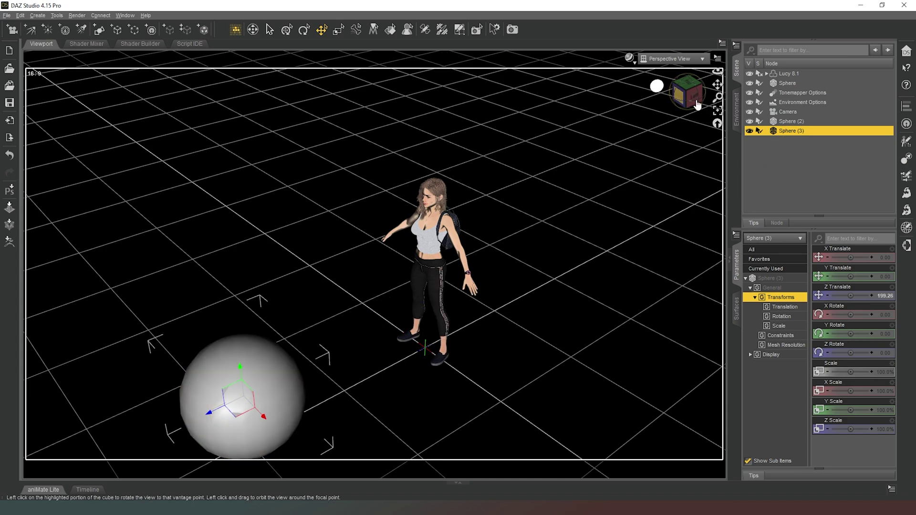
drag(239, 370, 209, 101)
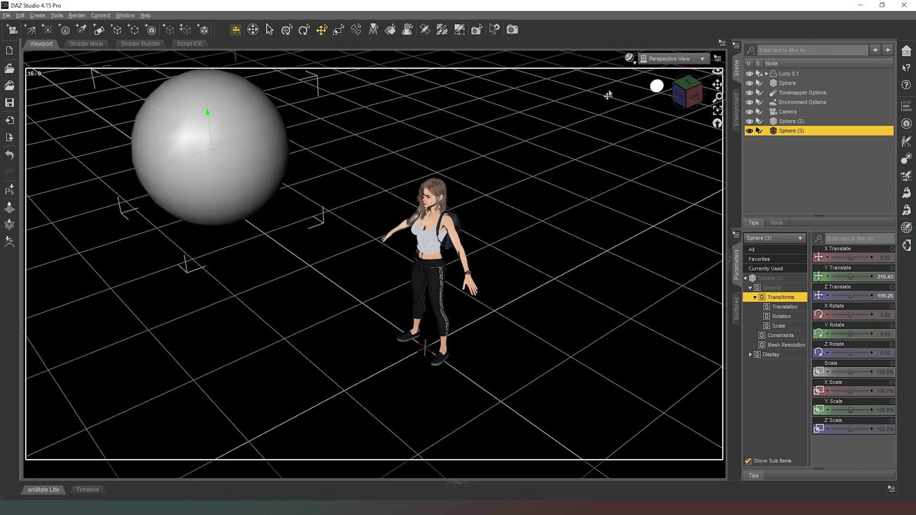
Step: Check the framing through the scene Camera, then return to the Perspective view
click(677, 62)
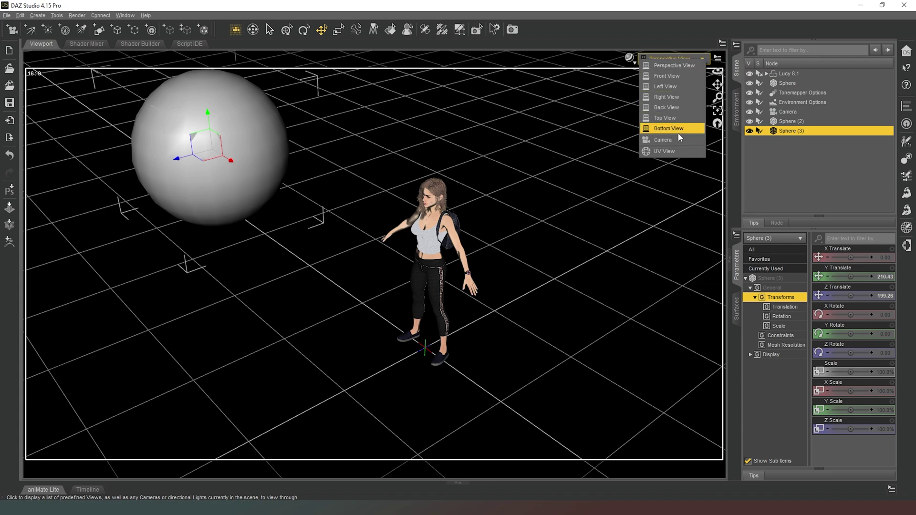
click(677, 143)
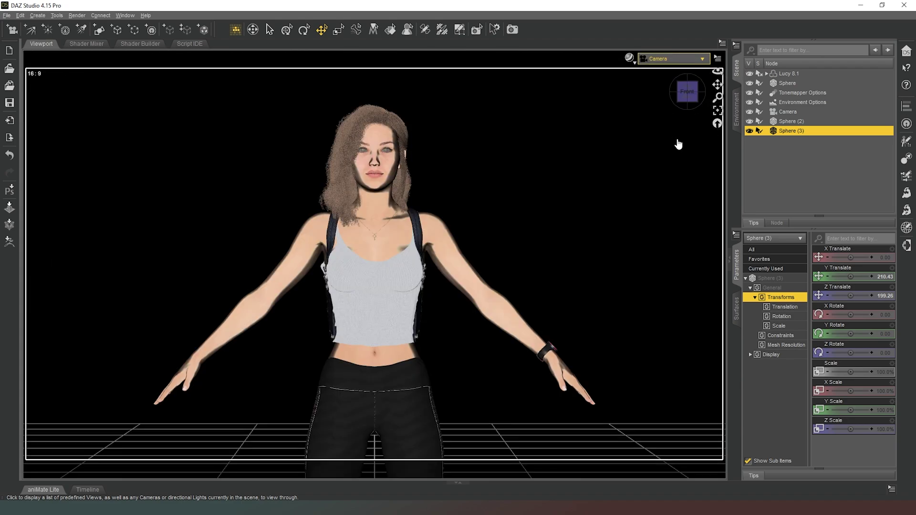
click(687, 59)
click(685, 62)
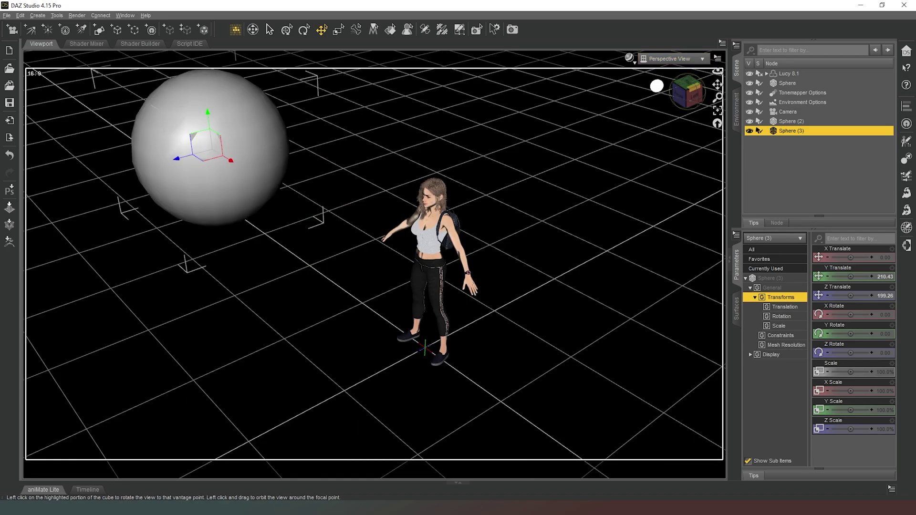
Step: Give Sphere (3)'s Default surface a white emission colour with luminance units kcd/m^2
click(697, 92)
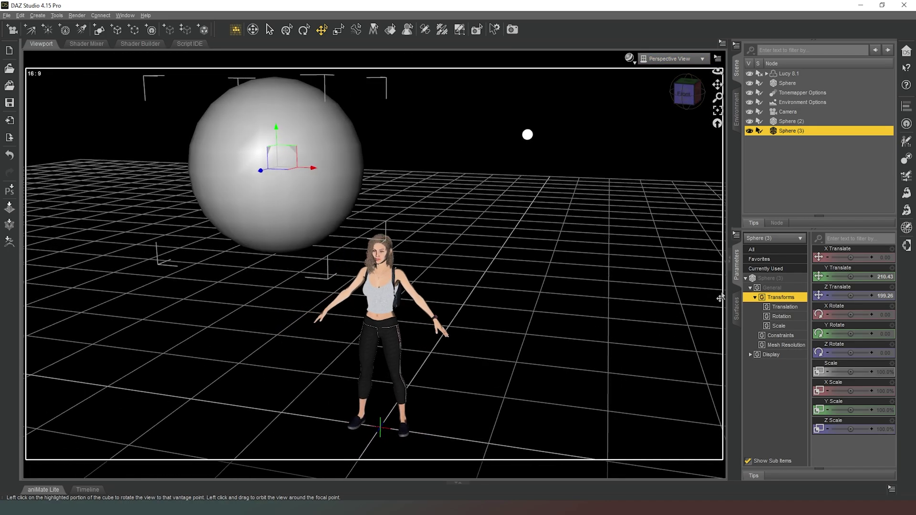
click(738, 312)
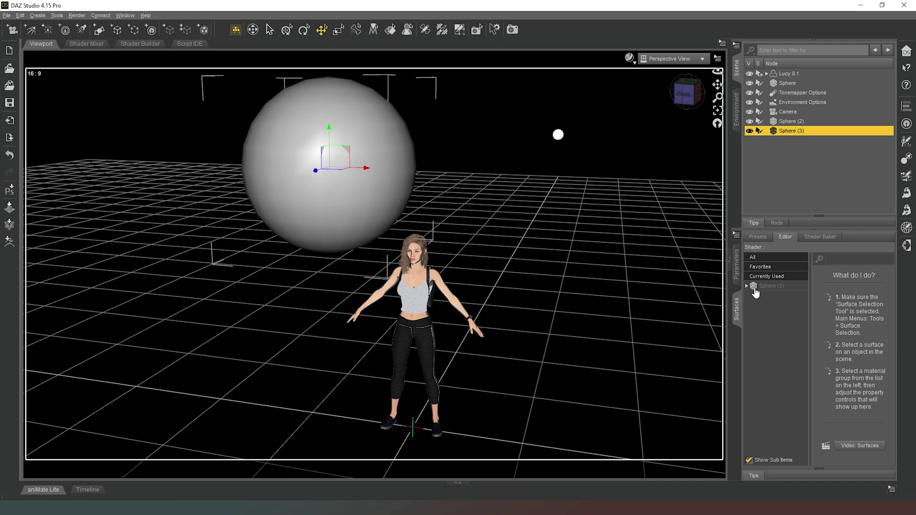
click(758, 287)
click(752, 296)
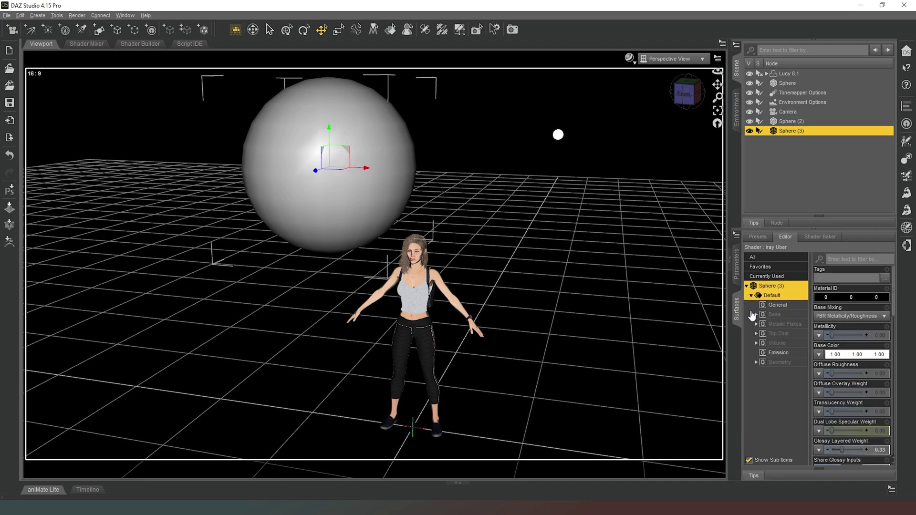
click(778, 353)
click(844, 280)
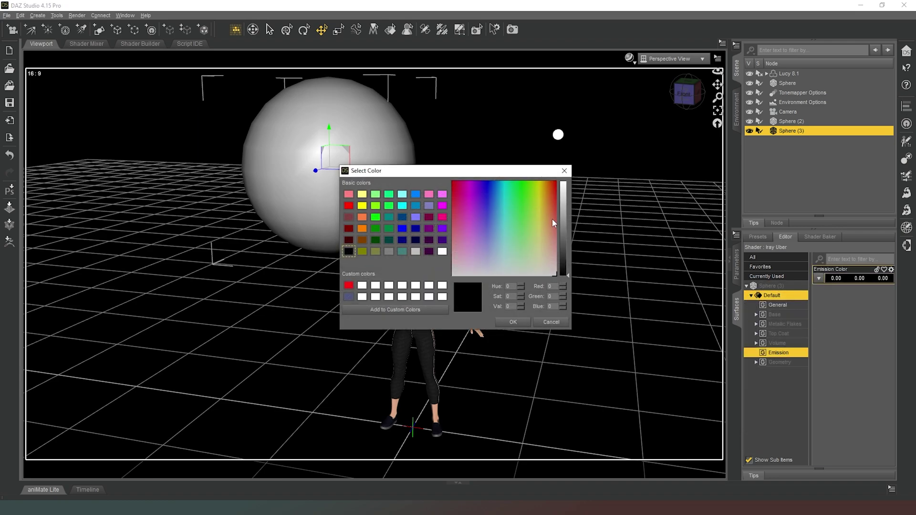
drag(566, 198, 566, 182)
click(513, 322)
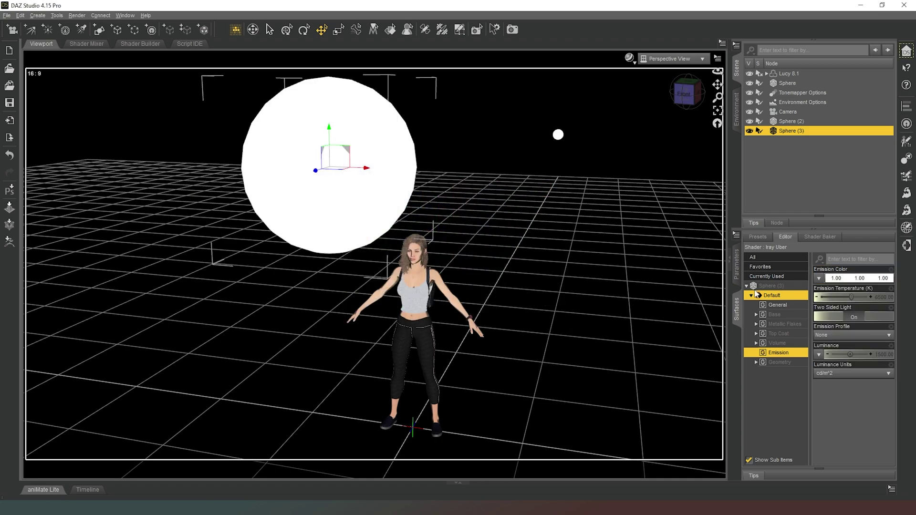
click(852, 374)
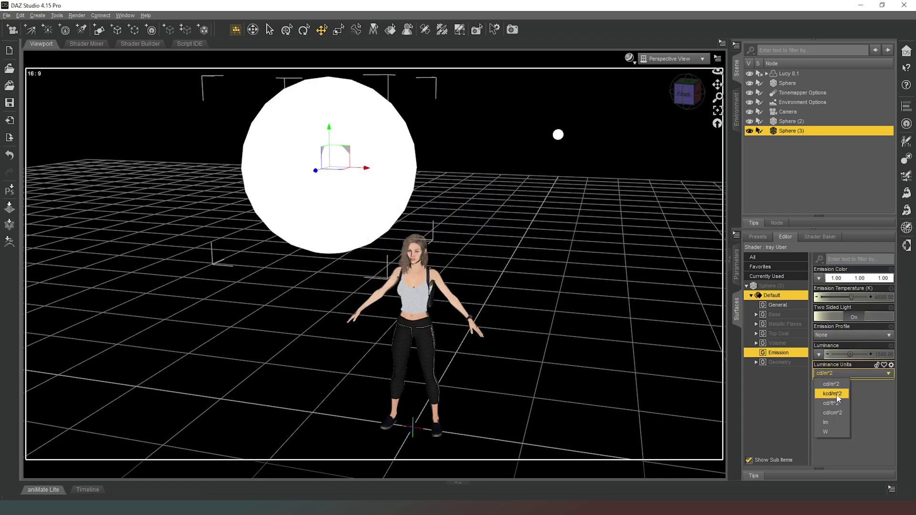
click(837, 395)
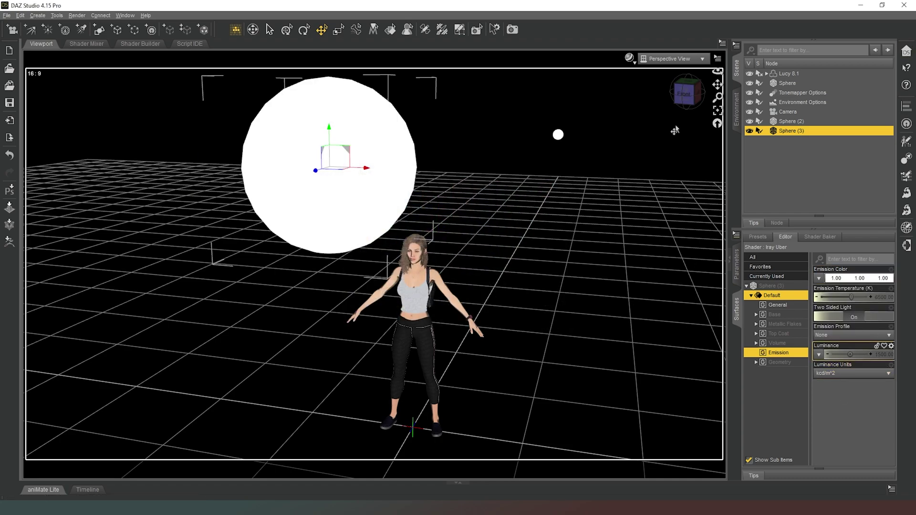
click(685, 93)
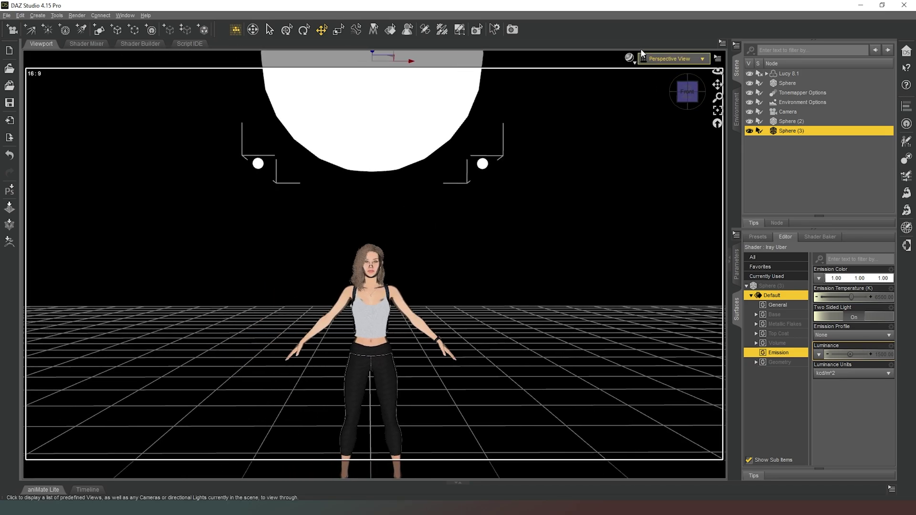
click(630, 58)
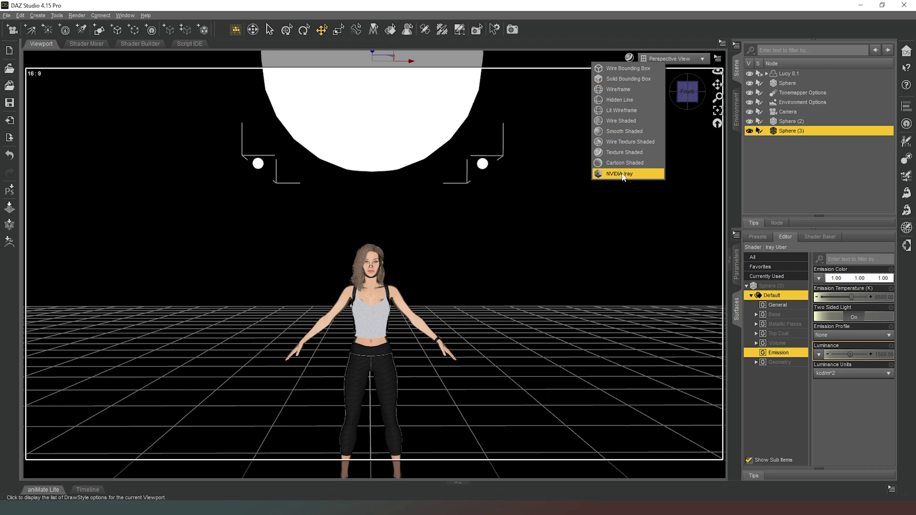
Step: Preview the Perspective view in NVIDIA Iray, zooming in and back out while it refines
click(623, 175)
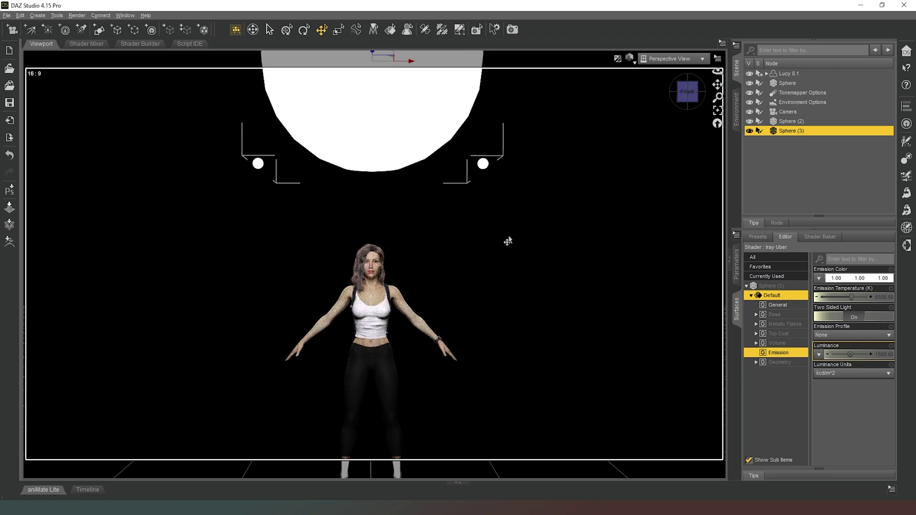
scroll(507, 241, up, 5)
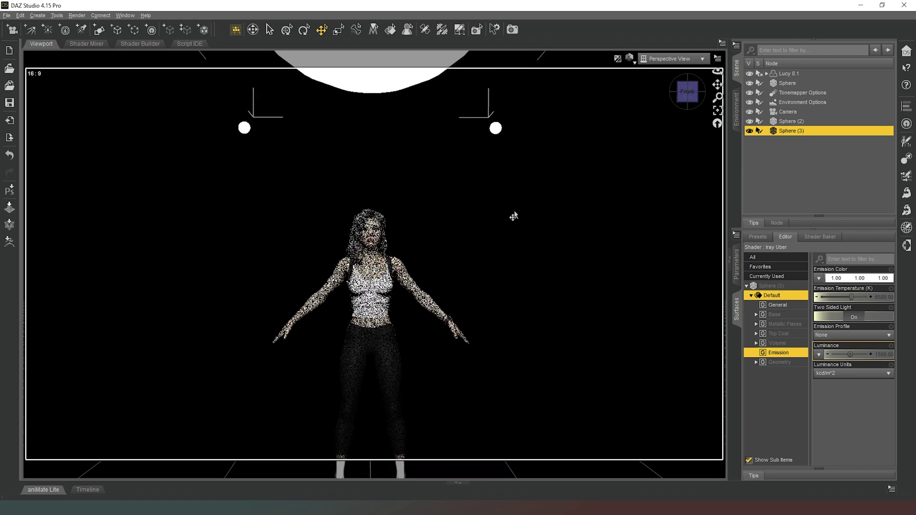
scroll(513, 214, up, 4)
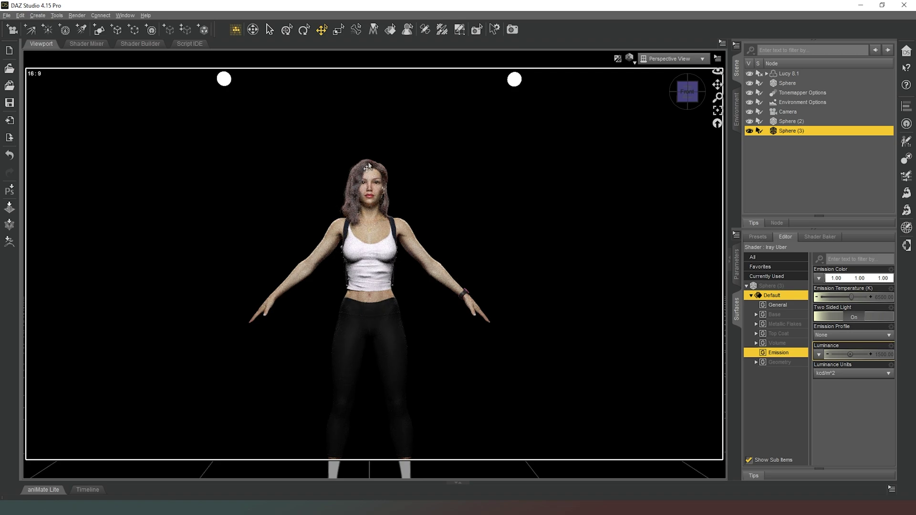
scroll(398, 156, down, 8)
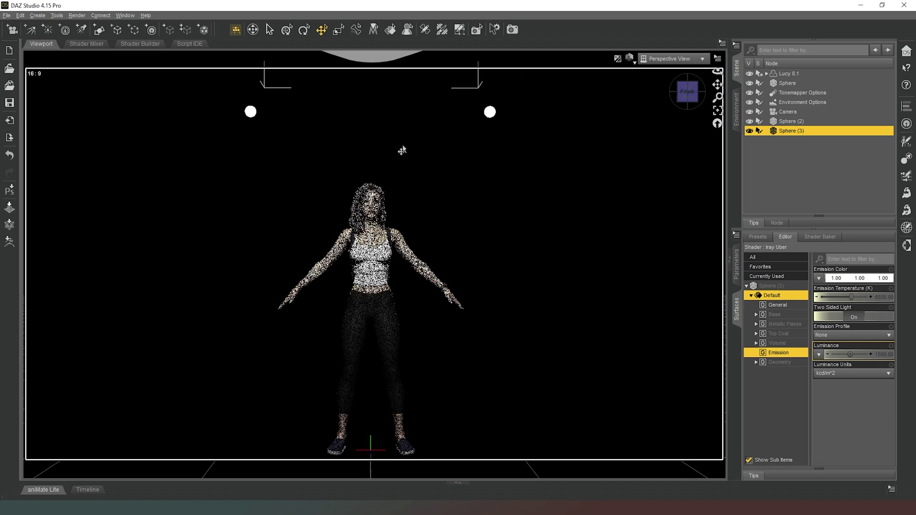
scroll(377, 221, down, 1)
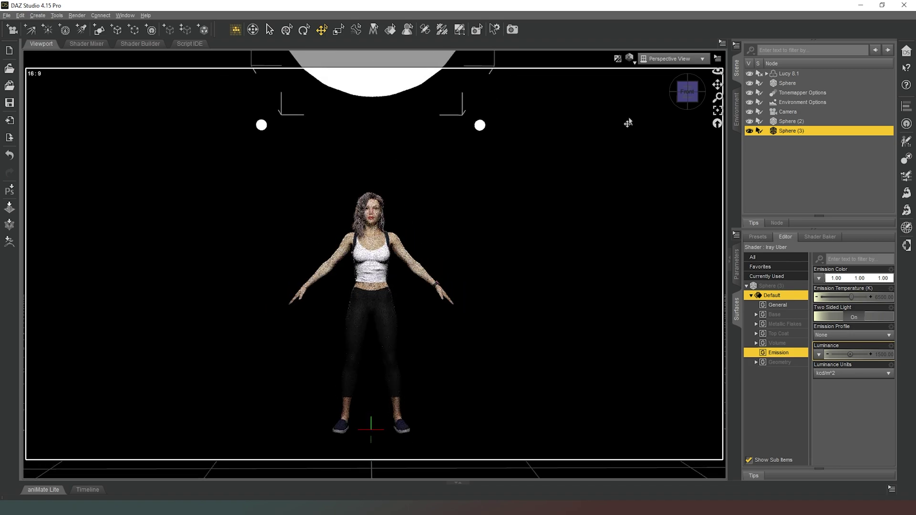
Step: Move Sphere (3) to X Translate 100 and look through the scene Camera
click(738, 256)
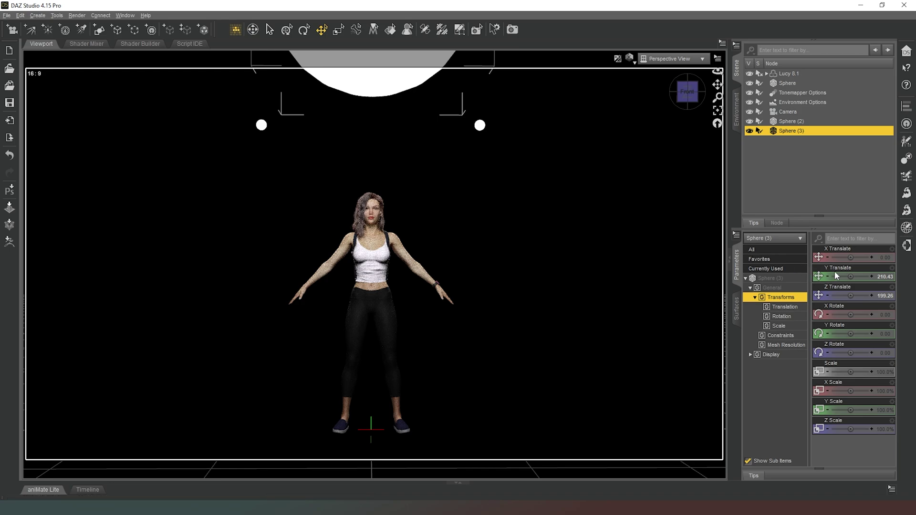
click(883, 257)
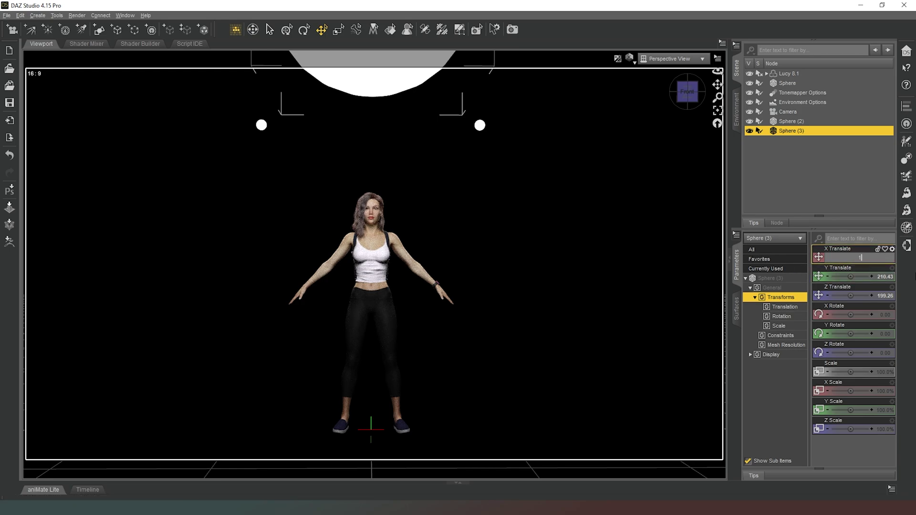
text(100)
key(Return)
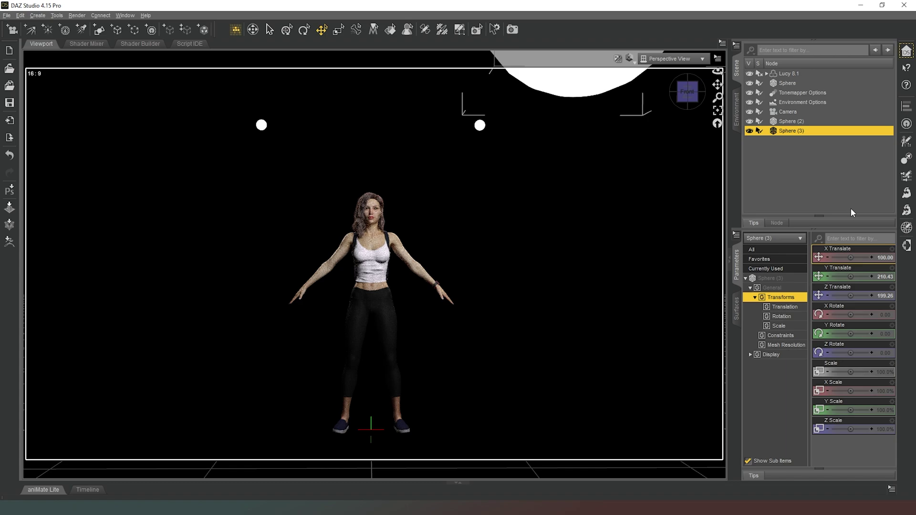
click(674, 59)
click(681, 140)
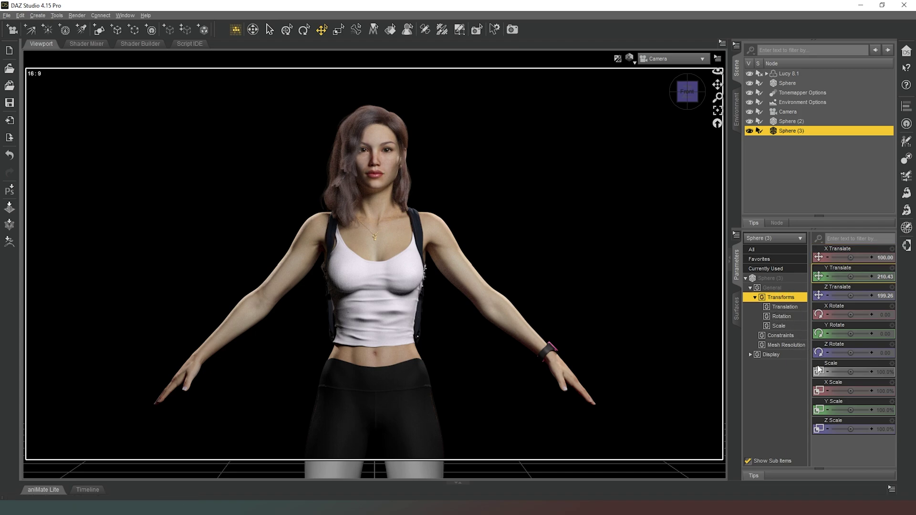
Step: Scale Sphere (3) to 50%
click(885, 372)
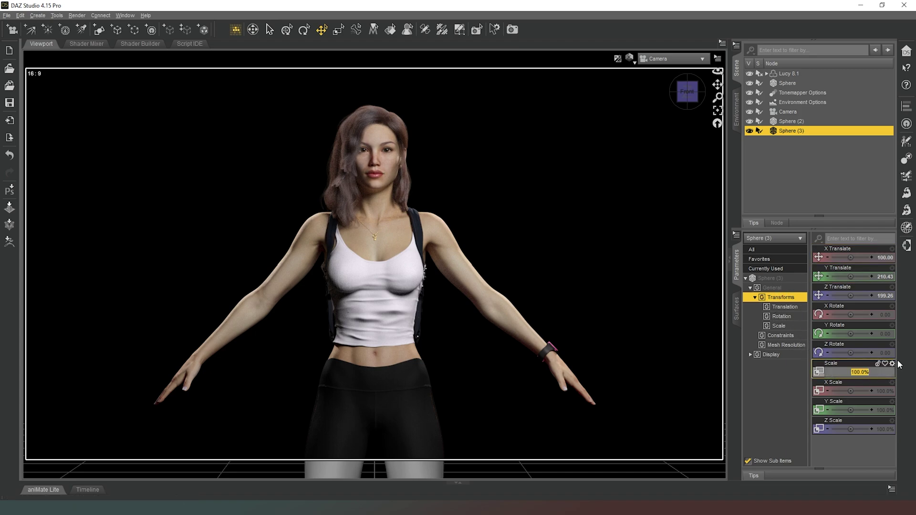
text(50)
key(Return)
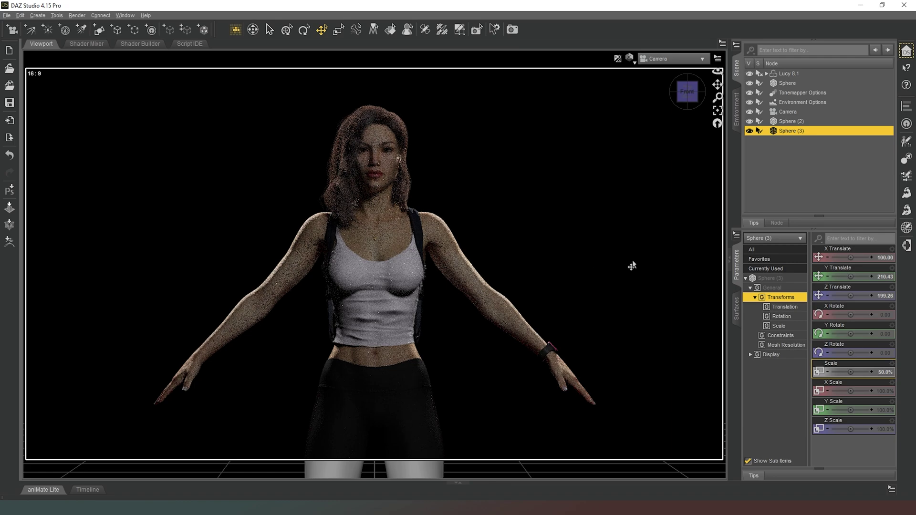
Step: Lower Sphere (3)'s emission luminance from 5000 to 1000
click(736, 308)
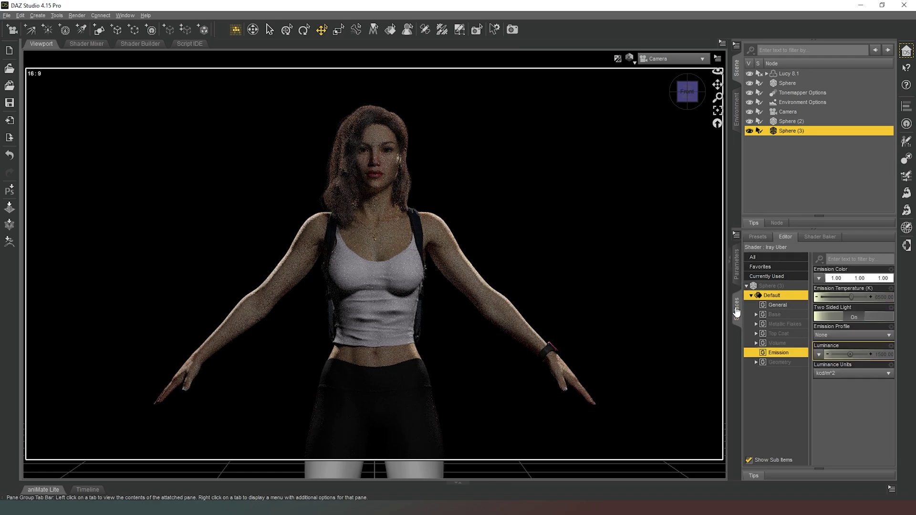
click(884, 357)
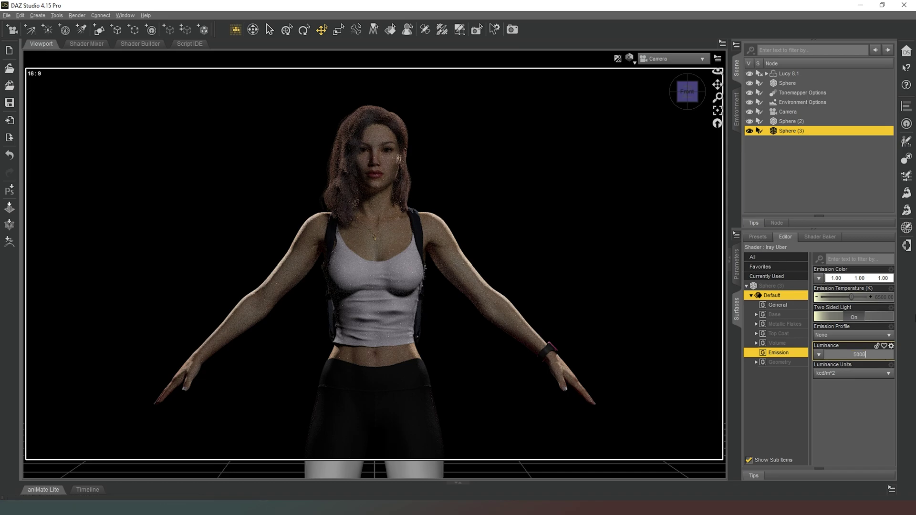
key(Return)
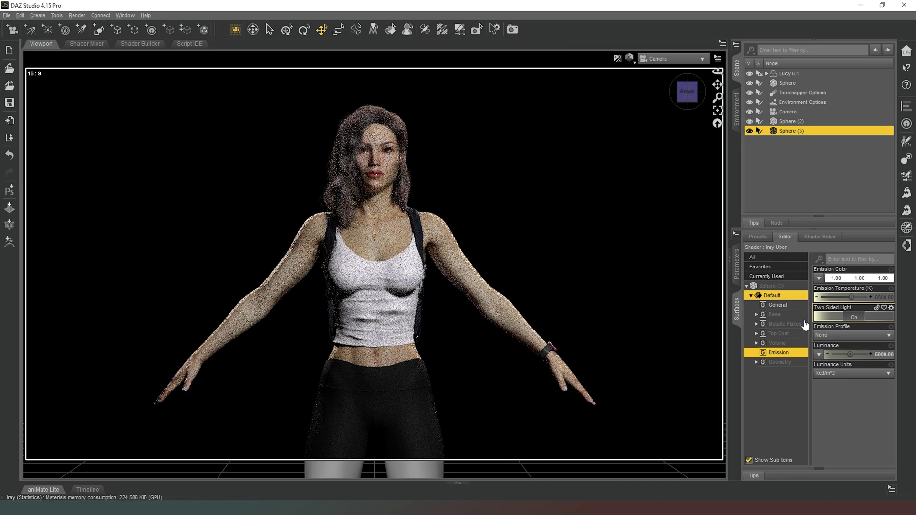
click(876, 356)
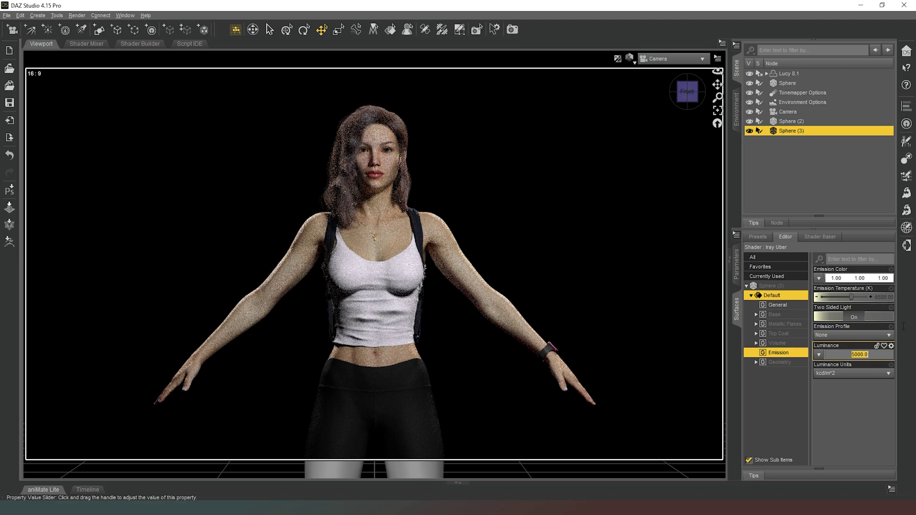
text(1000)
key(Return)
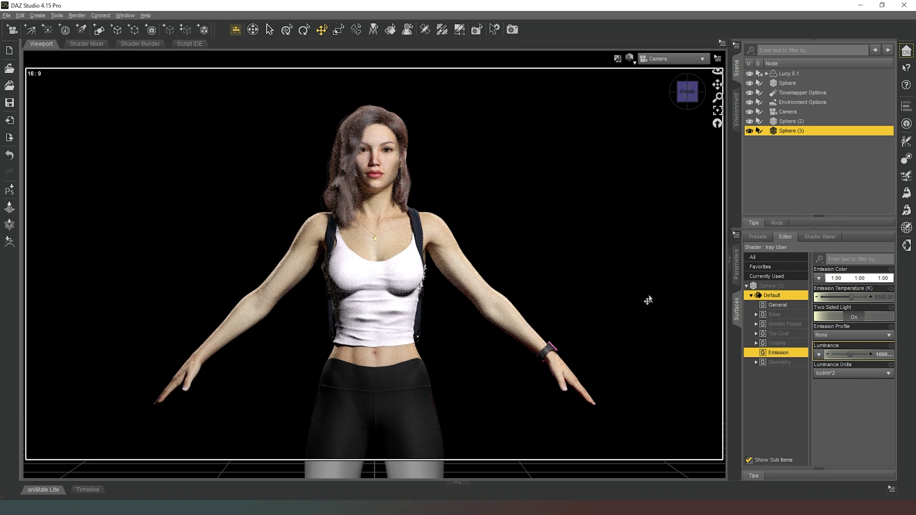
Step: Show all of Sphere (3)'s parameters and set its X Translate to -120
click(737, 266)
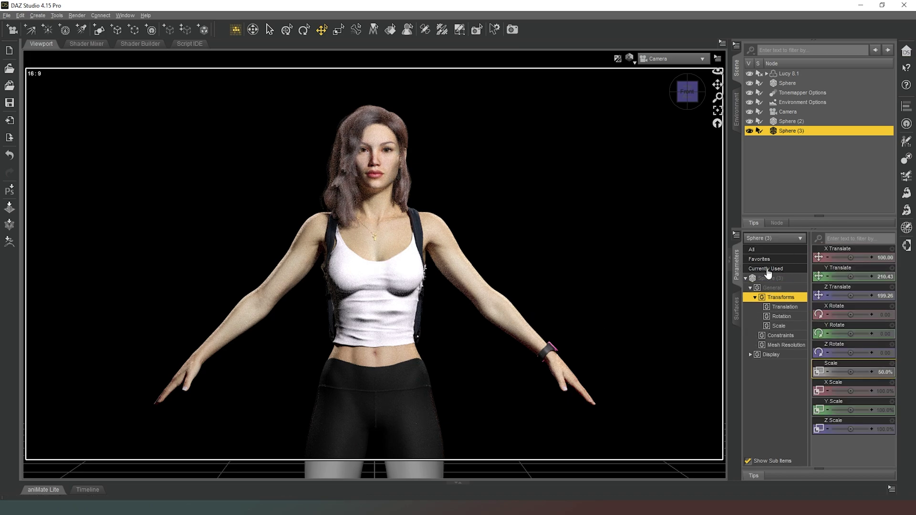
click(776, 279)
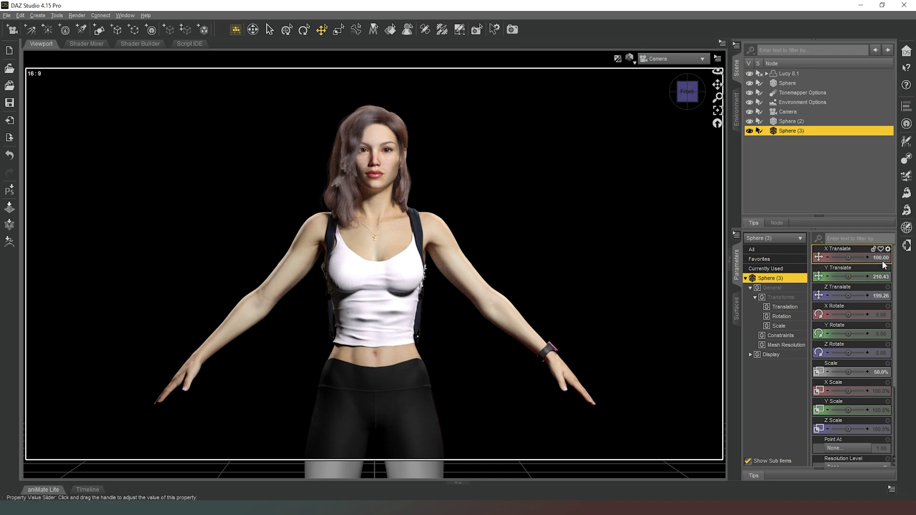
mouse_move(880, 260)
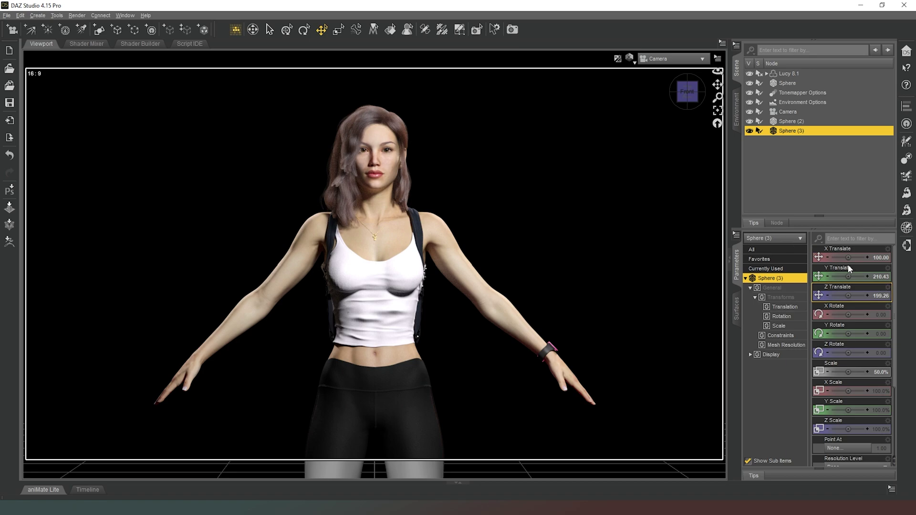
click(875, 258)
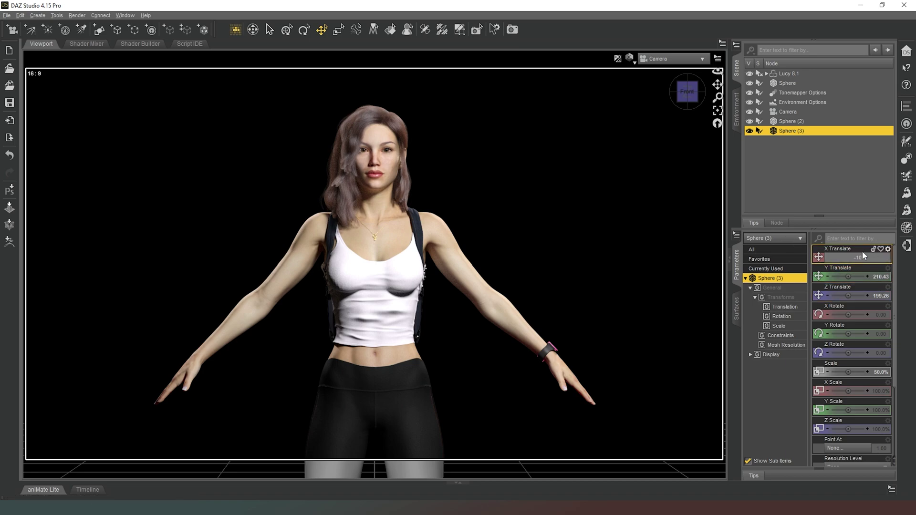
text(-120)
key(Return)
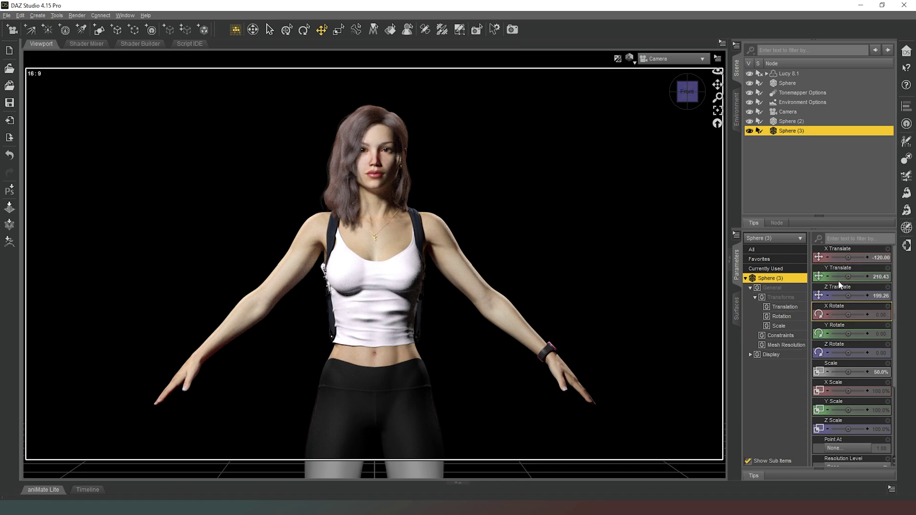
Step: Raise Sphere (3)'s Y Translate through 50 and 150 to 190
click(879, 279)
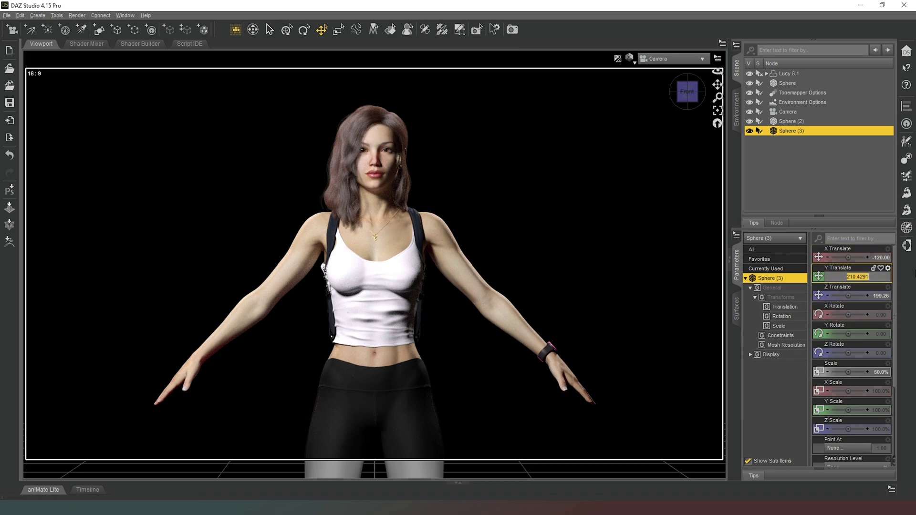
text(50)
key(Return)
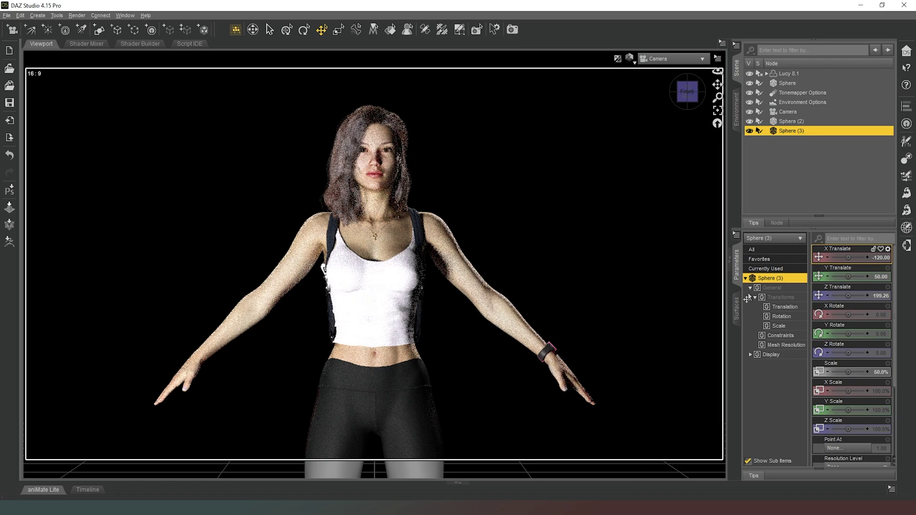
click(880, 278)
key(Return)
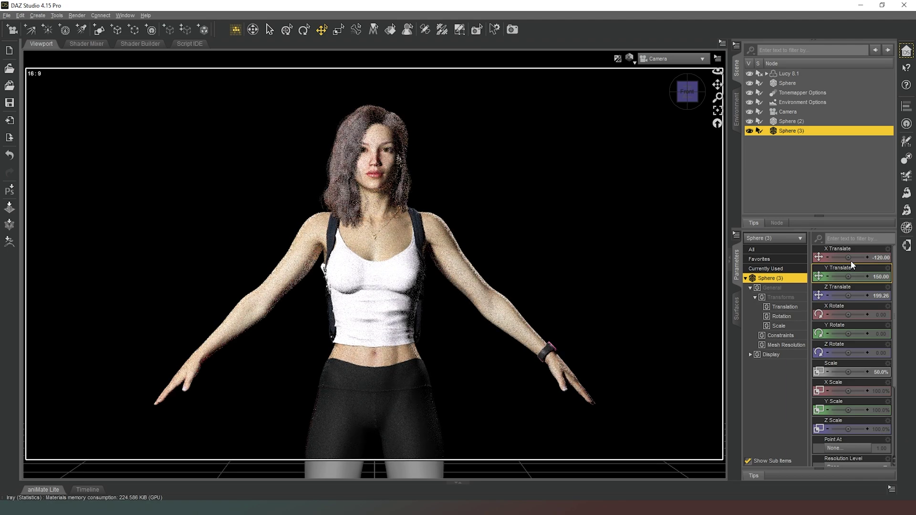
click(838, 249)
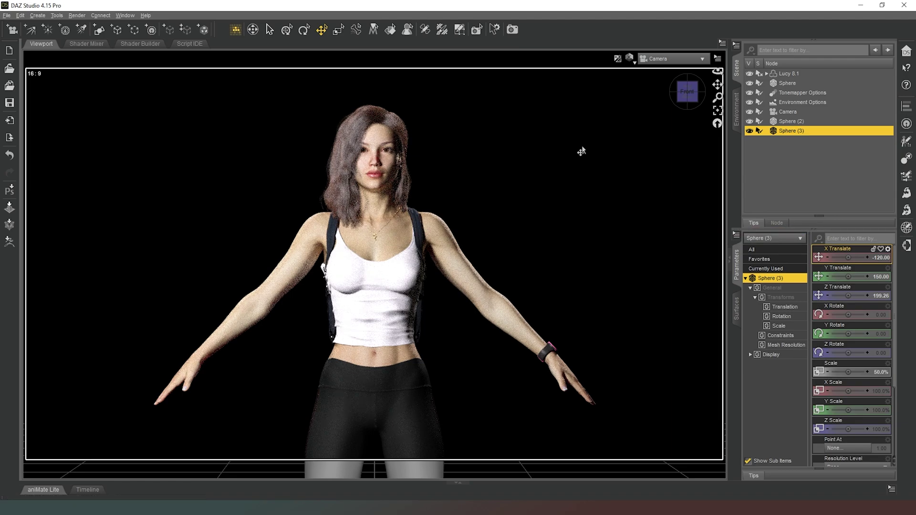
click(880, 279)
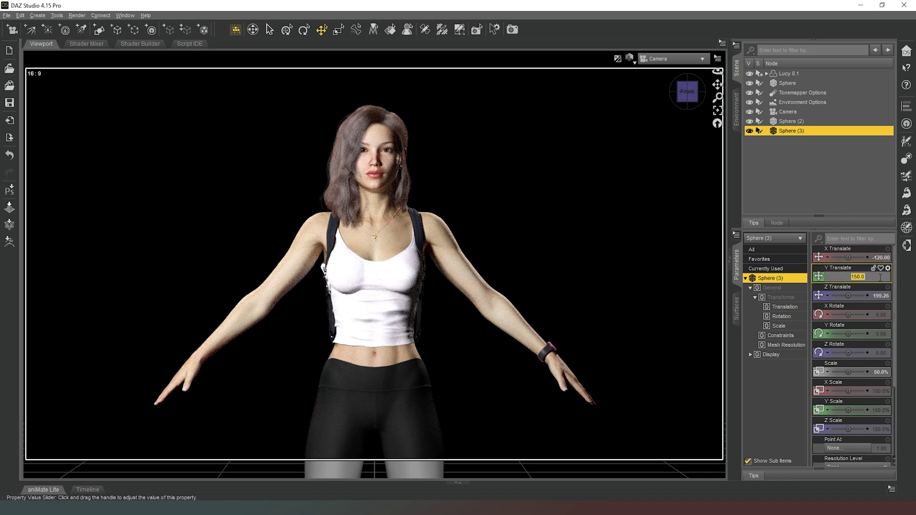
key(Return)
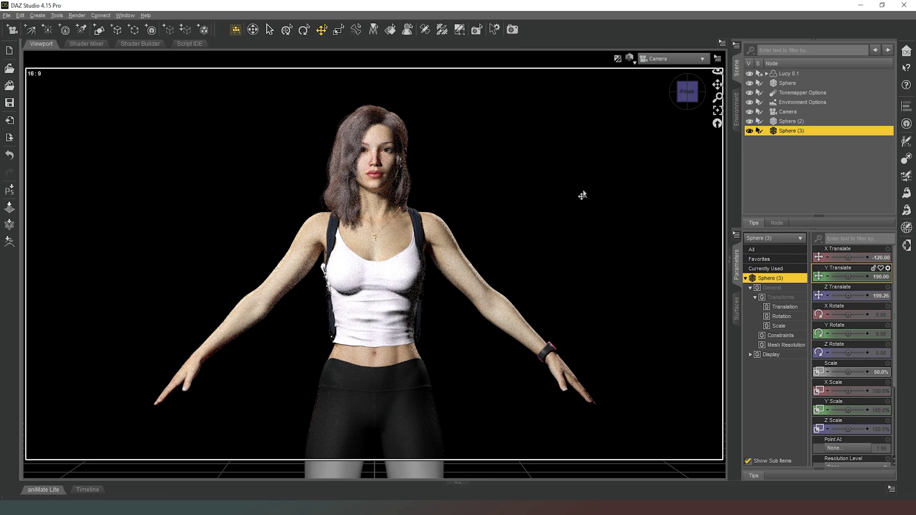
Step: Move Sphere (3) to X Translate -80
click(885, 259)
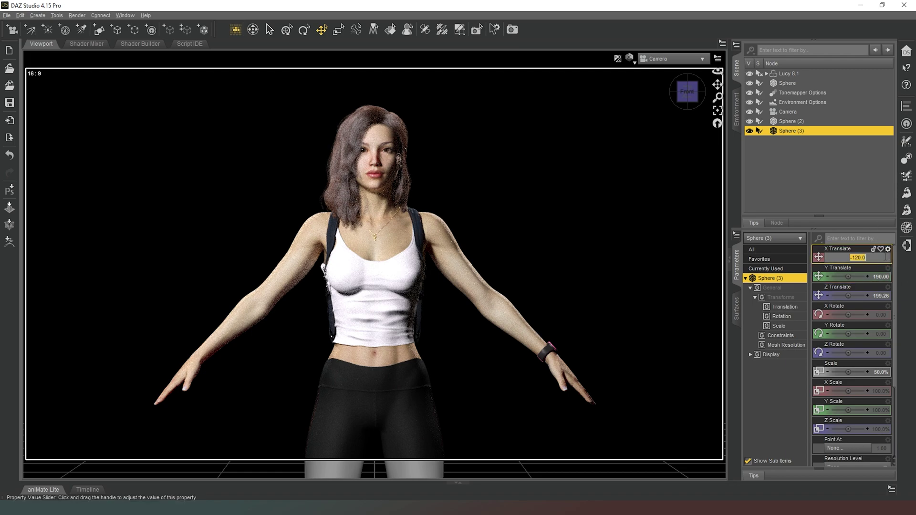
text(-80)
key(Return)
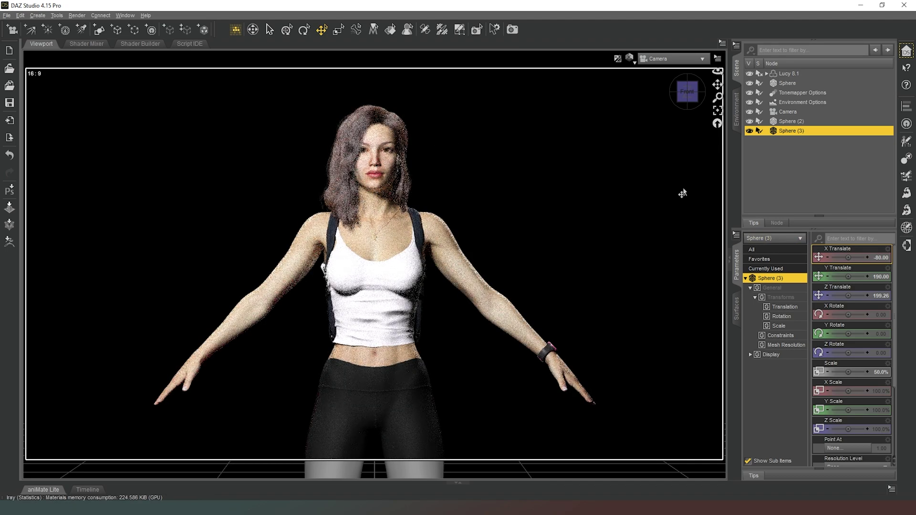
Step: Reduce Sphere (3)'s emission luminance from 10000 to 7500 kcd/m^2
click(739, 311)
click(792, 354)
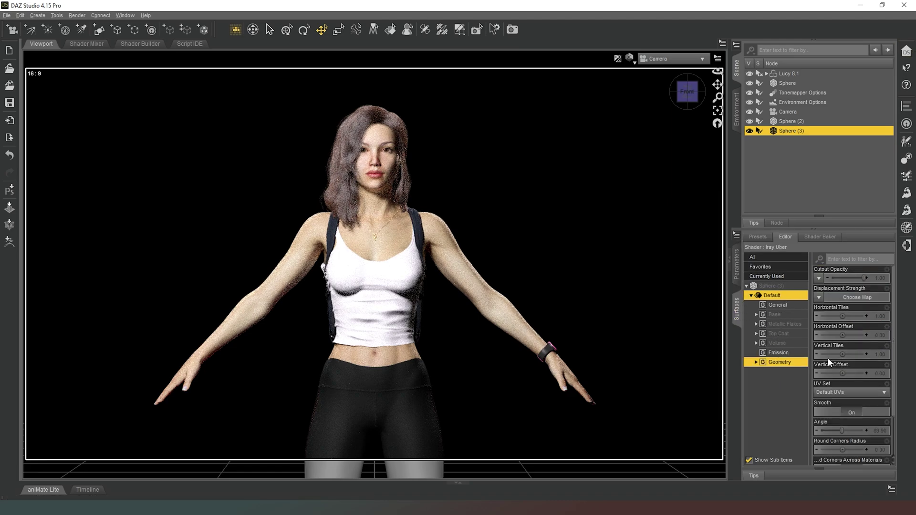
click(883, 355)
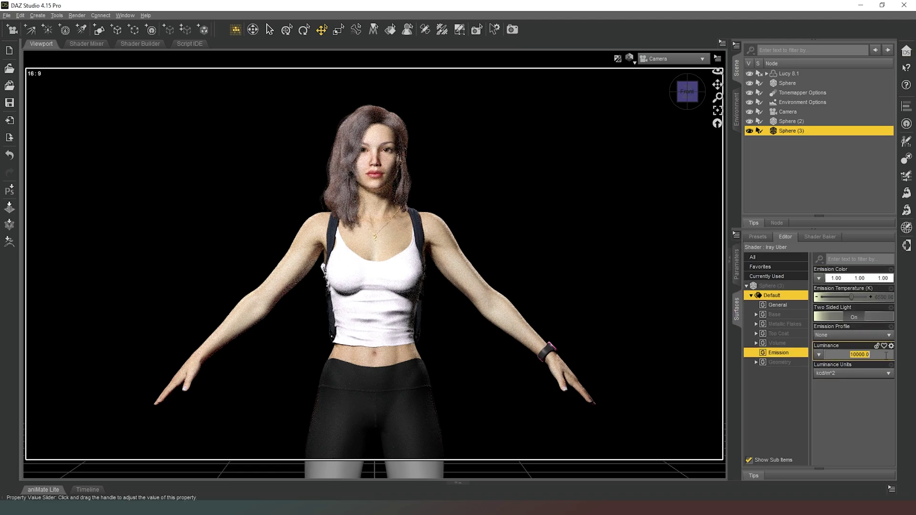
text(7500)
key(Return)
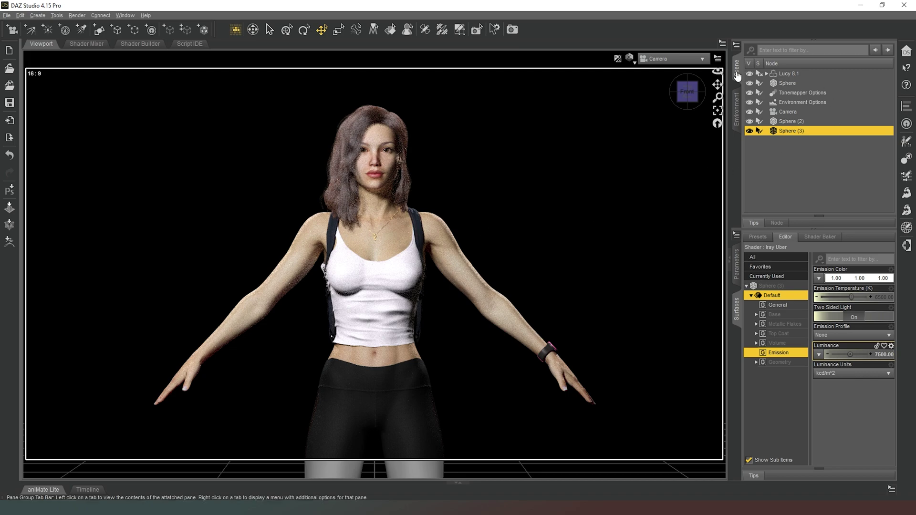
Step: Give the original Sphere a light blue emission colour of 0.36, 0.48, 1.00
click(789, 83)
click(778, 353)
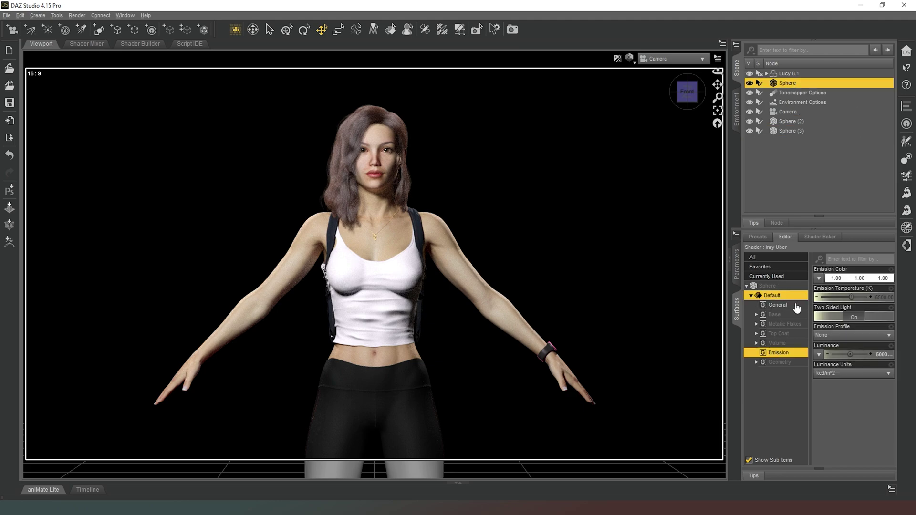
click(850, 282)
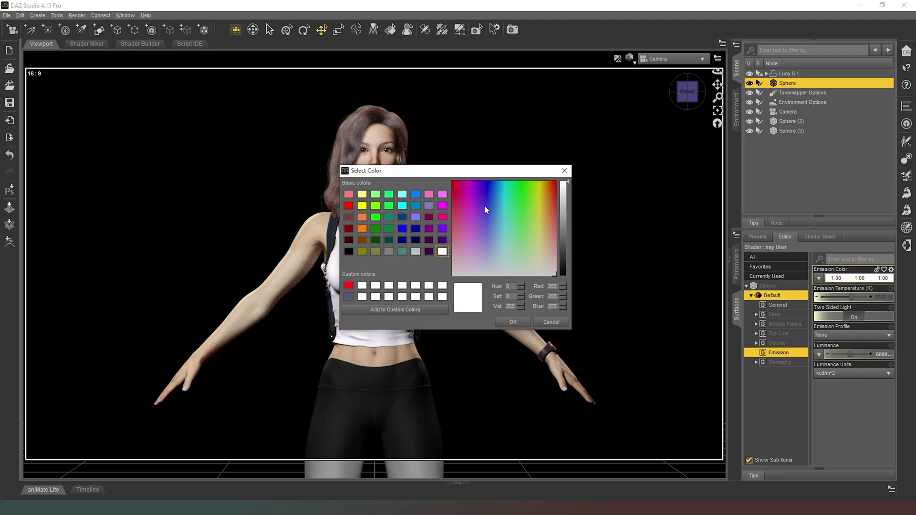
drag(484, 205, 489, 245)
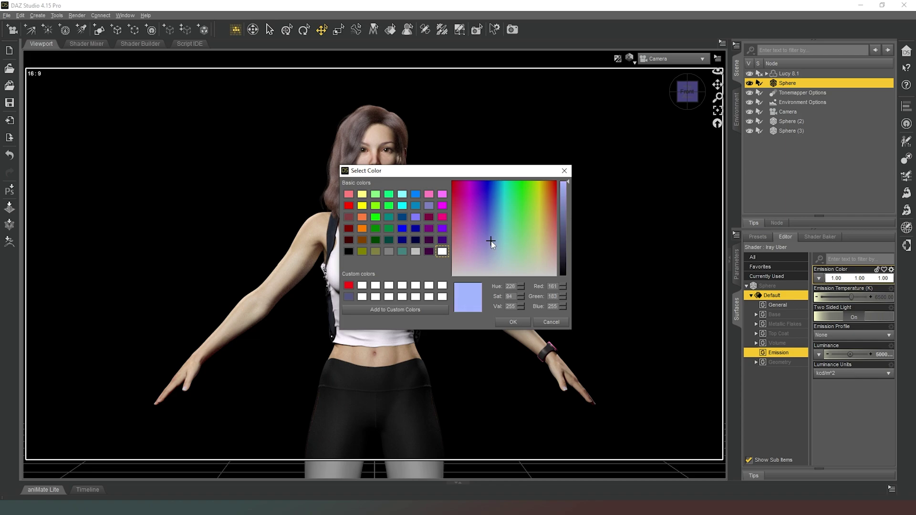
click(517, 323)
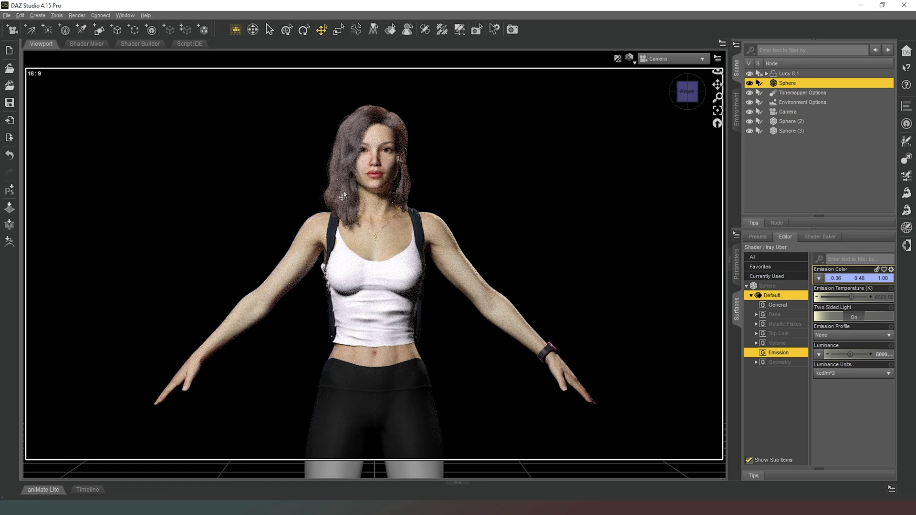
Step: Give Sphere (2)'s Default surface a pale warm yellow emission colour of 1.00, 0.88, 0.49
click(791, 122)
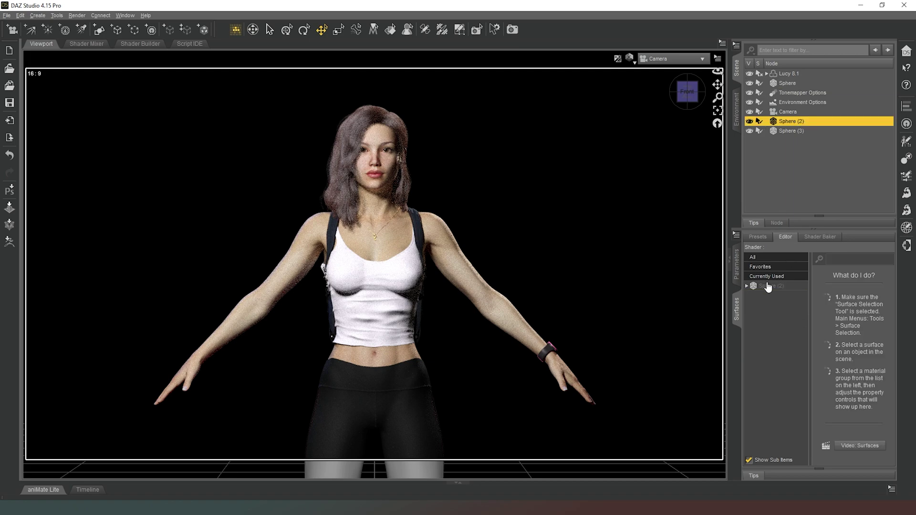
click(738, 262)
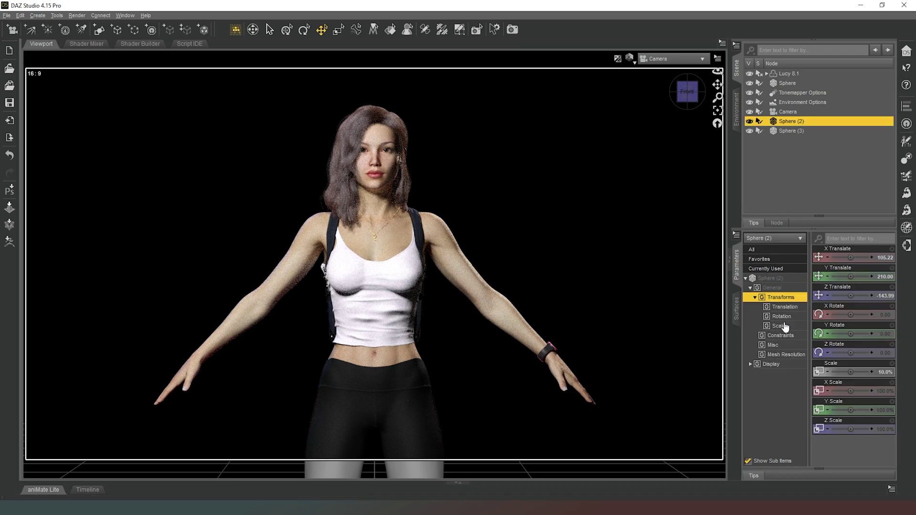
click(737, 309)
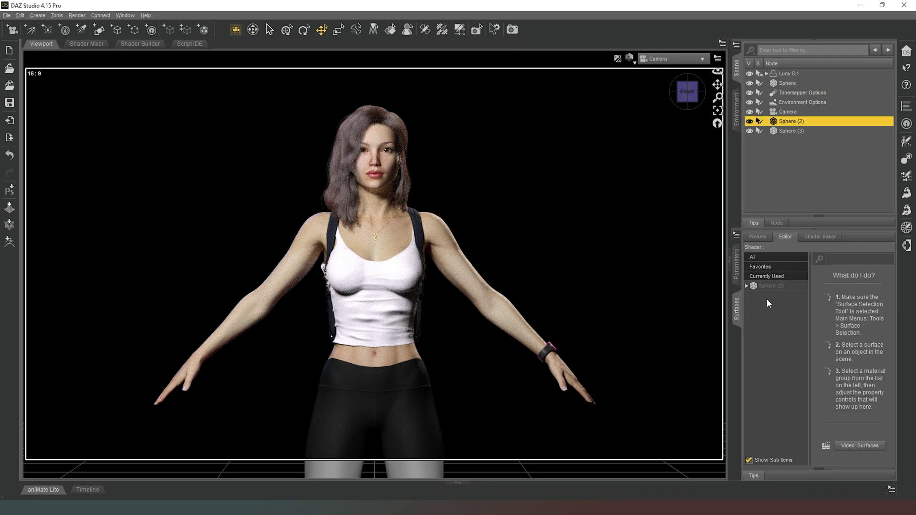
click(766, 286)
click(746, 287)
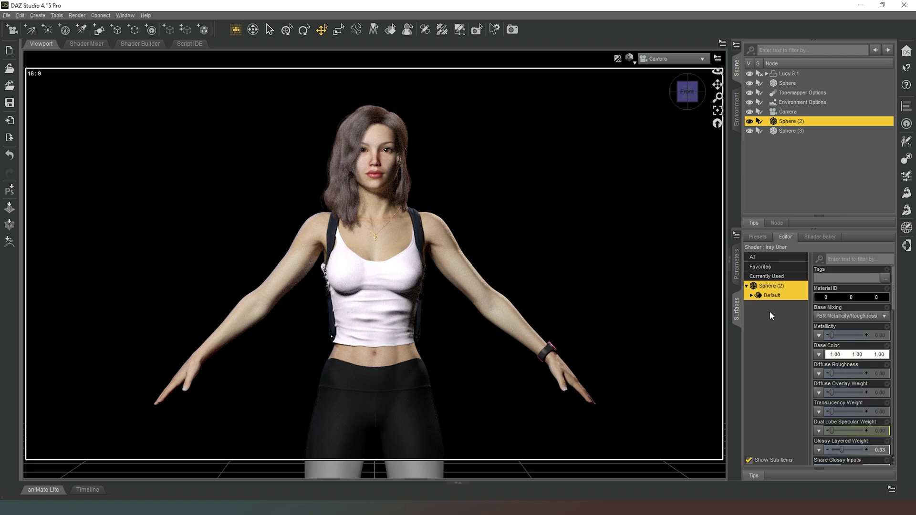
click(751, 296)
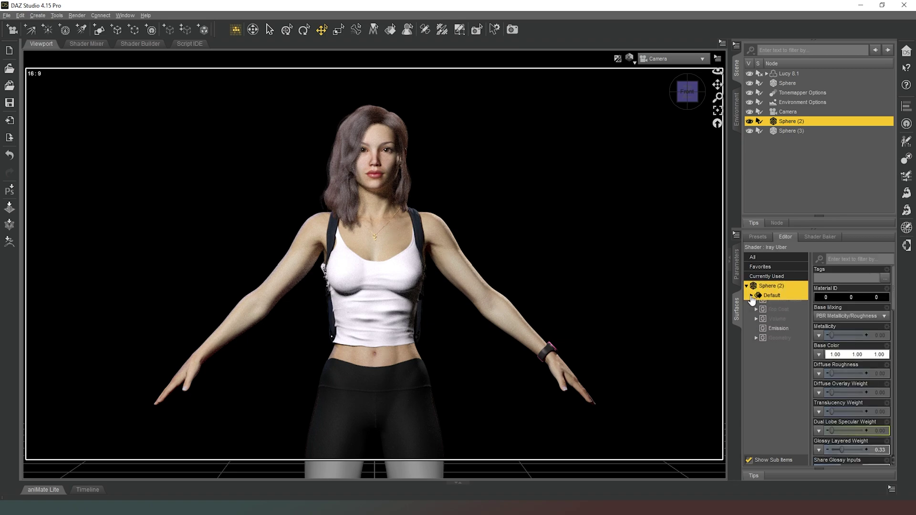
click(779, 353)
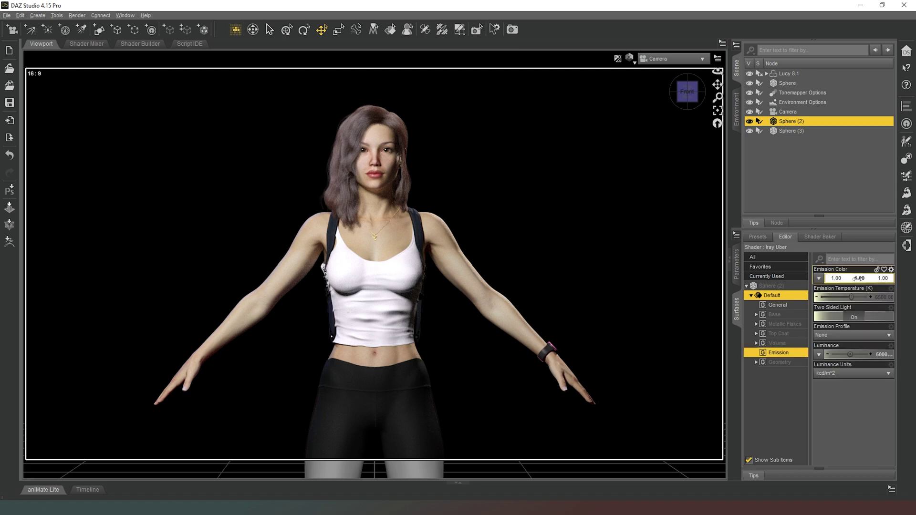
click(854, 279)
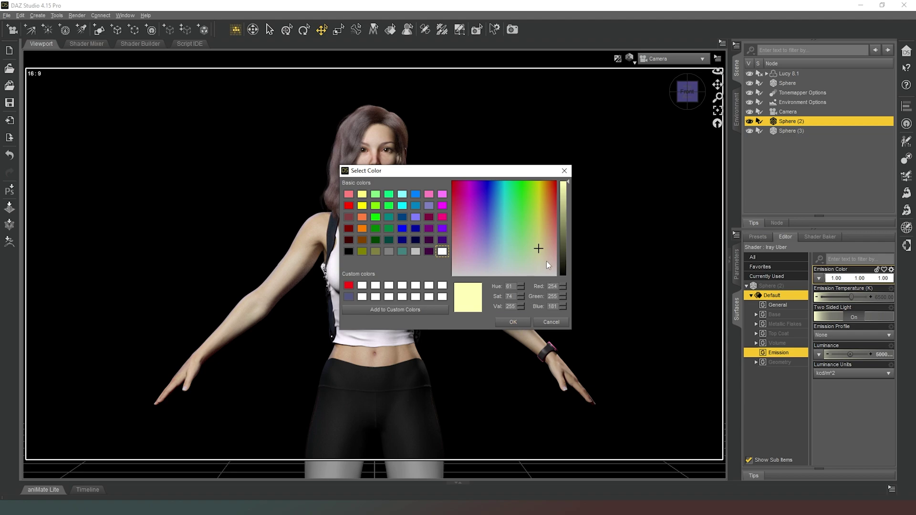
click(542, 249)
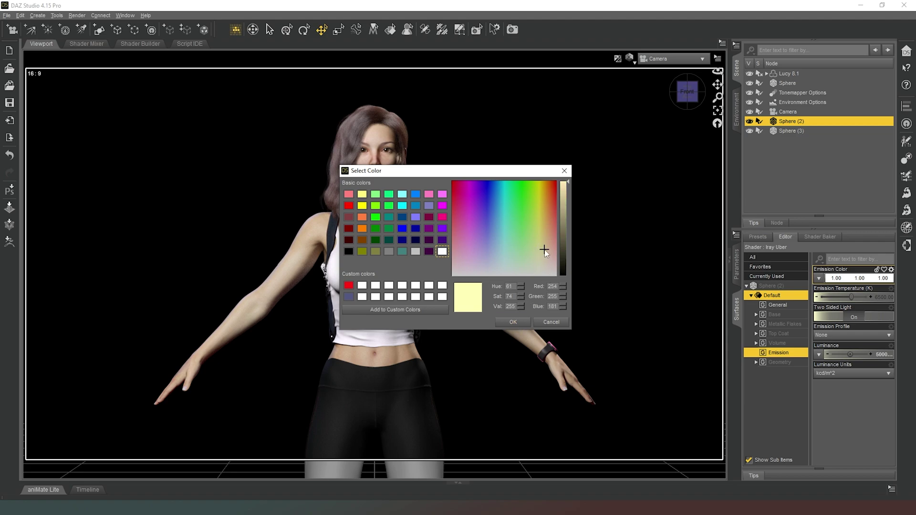
click(513, 322)
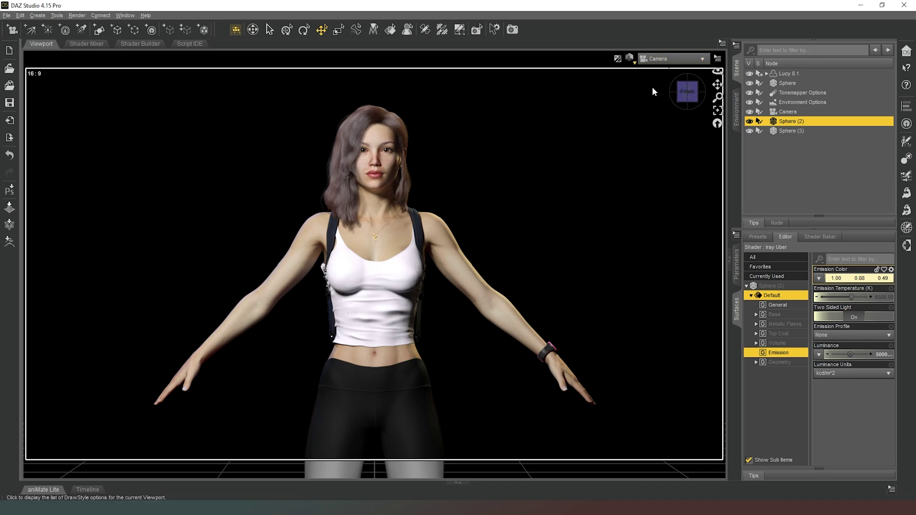
Step: Switch the viewport to Texture Shaded display in the Perspective View
click(629, 58)
click(637, 132)
click(668, 61)
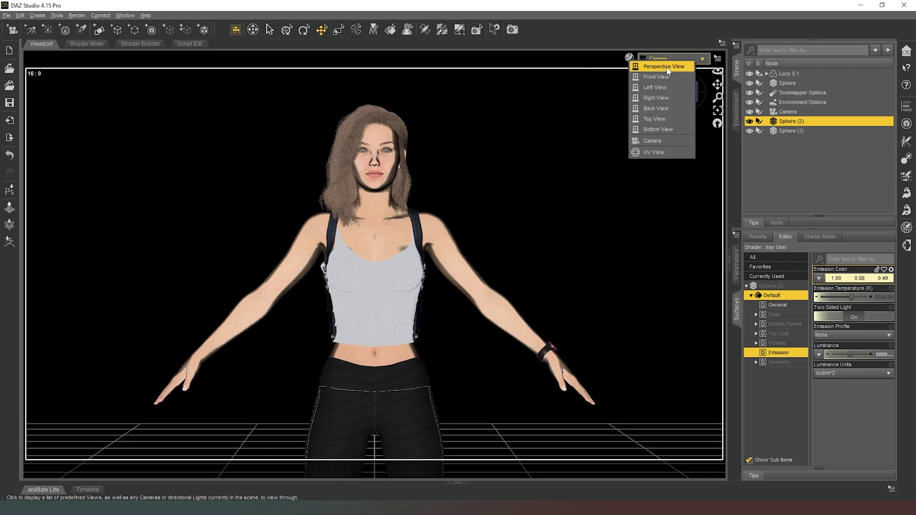
click(667, 67)
drag(685, 93, 687, 95)
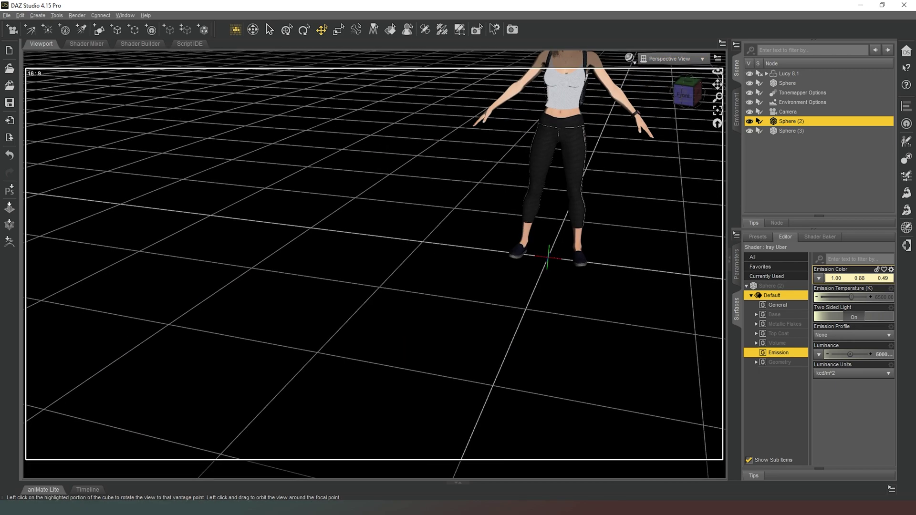
click(686, 94)
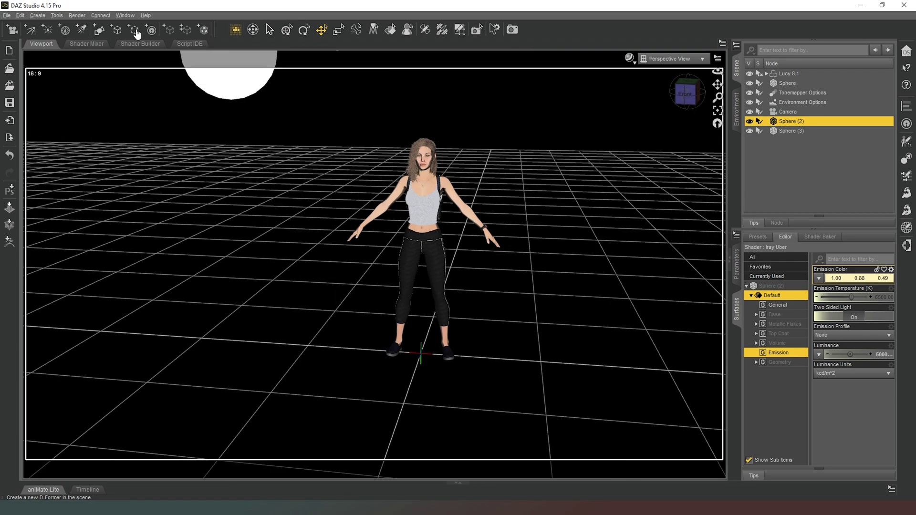
Step: Create a new Plane primitive under the figure
click(99, 29)
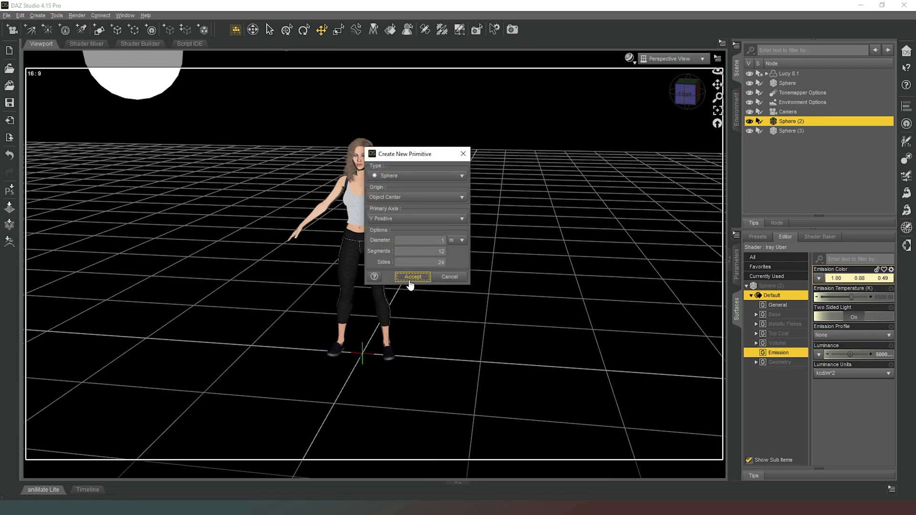
click(403, 175)
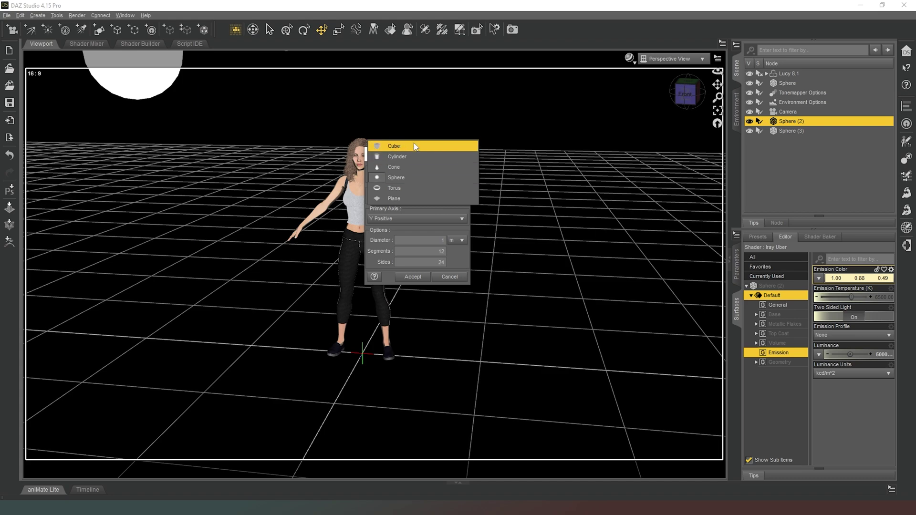
click(406, 197)
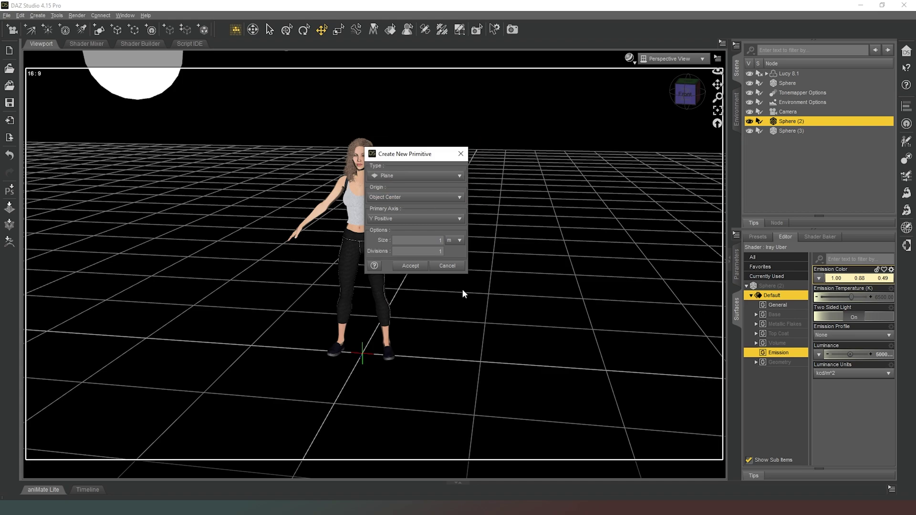
click(410, 265)
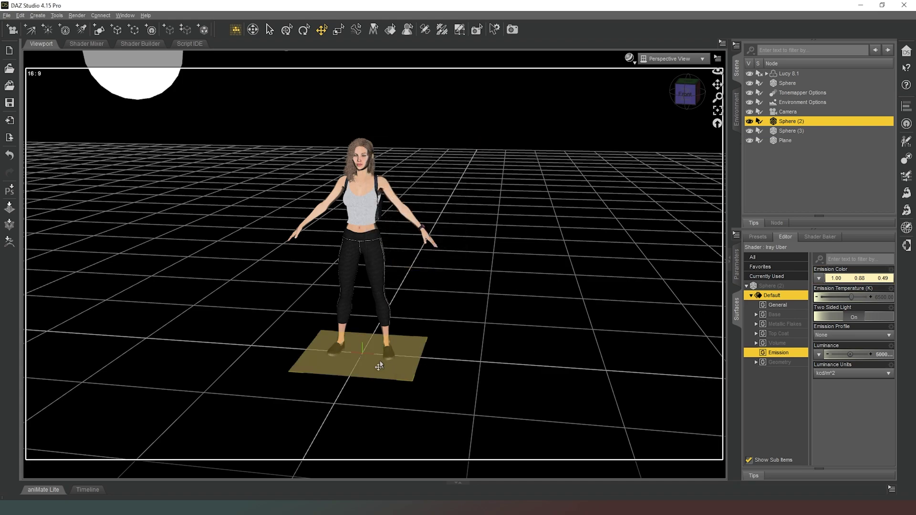
Step: Move the plane back to the figure's right and tilt it about 17.6 degrees toward the camera
click(379, 365)
drag(382, 346, 468, 254)
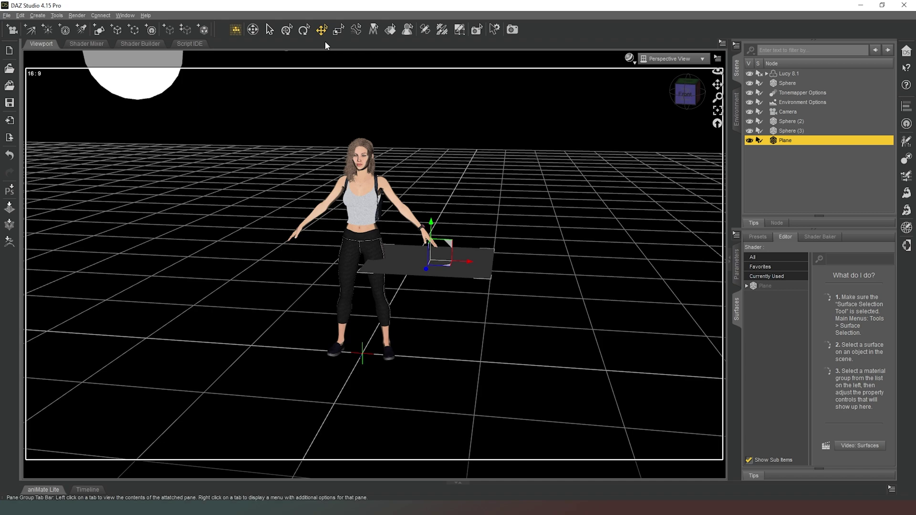
click(304, 30)
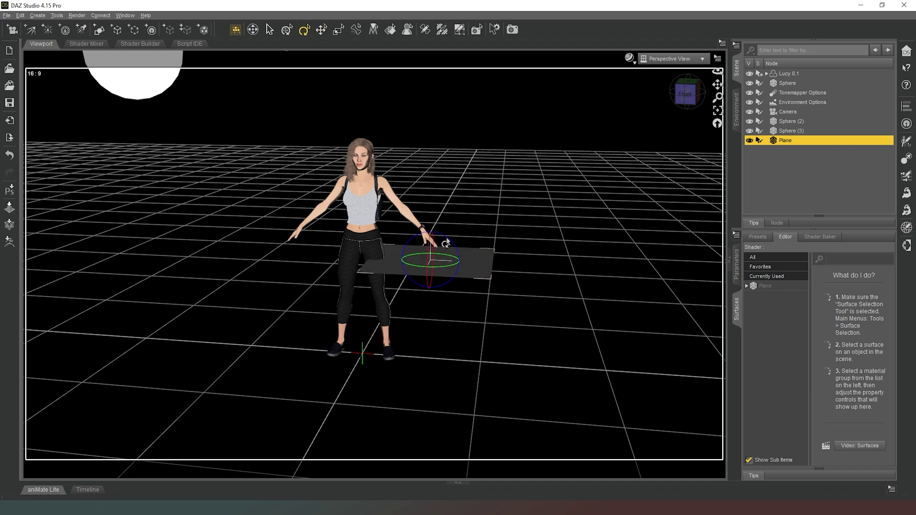
drag(443, 242, 437, 242)
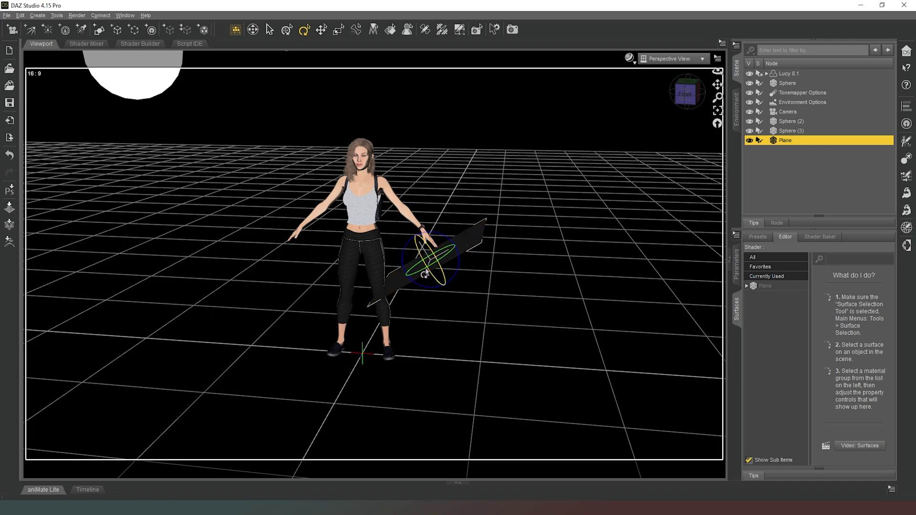
drag(425, 274, 411, 307)
Step: Deselect the plane and return the viewport to the Camera view
click(321, 30)
click(663, 71)
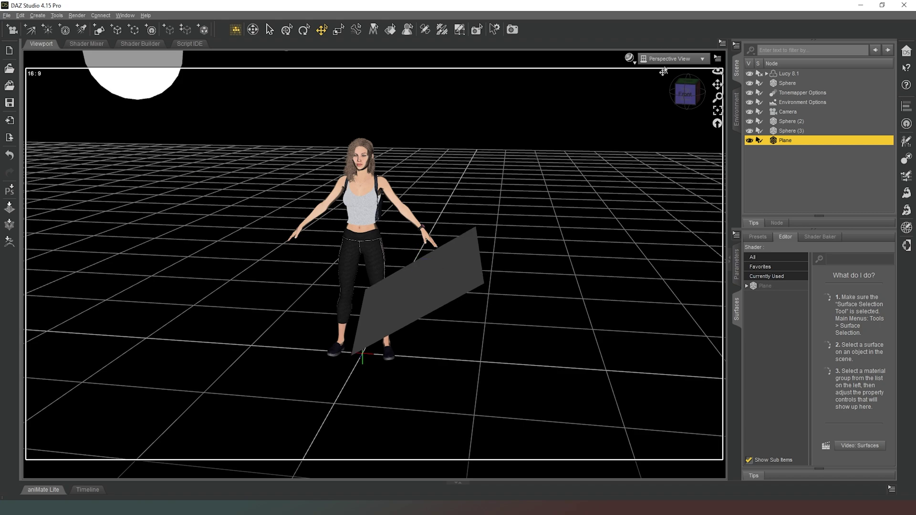
click(668, 58)
click(660, 144)
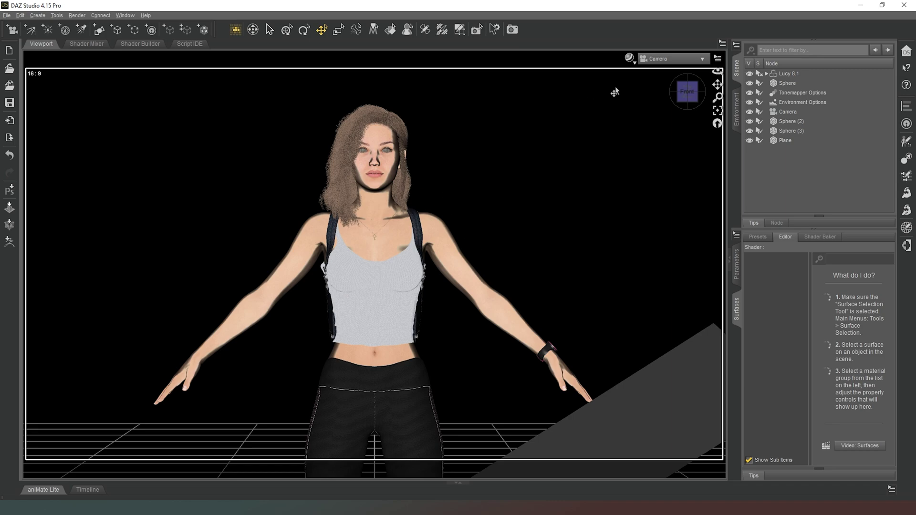
Step: Set the Camera view's DrawStyle to NVIDIA Iray
click(629, 58)
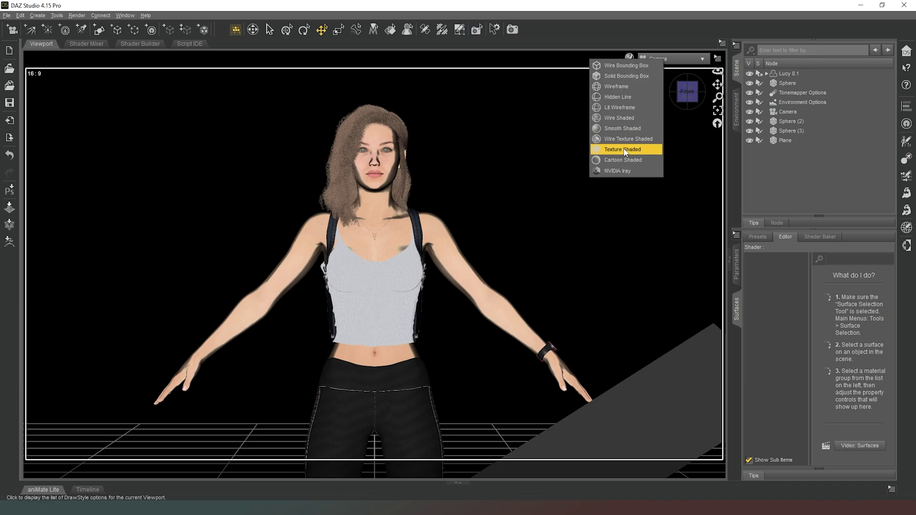
click(619, 171)
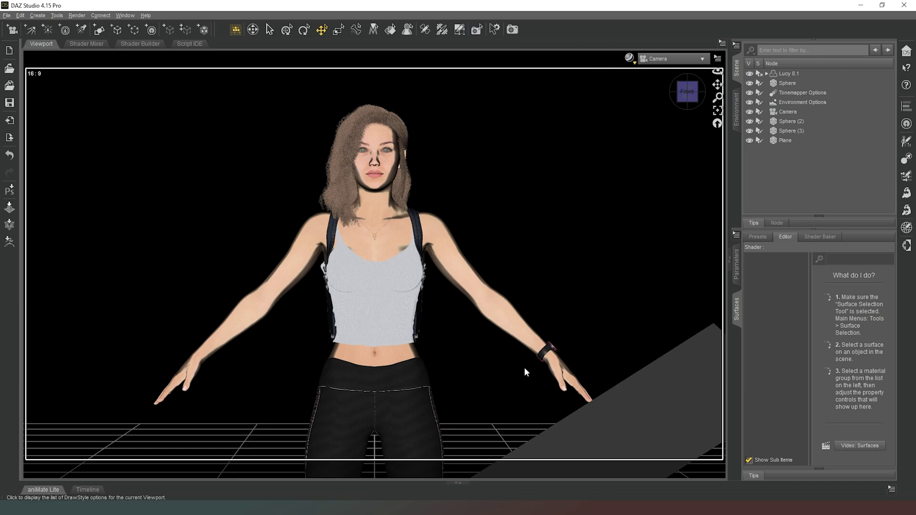